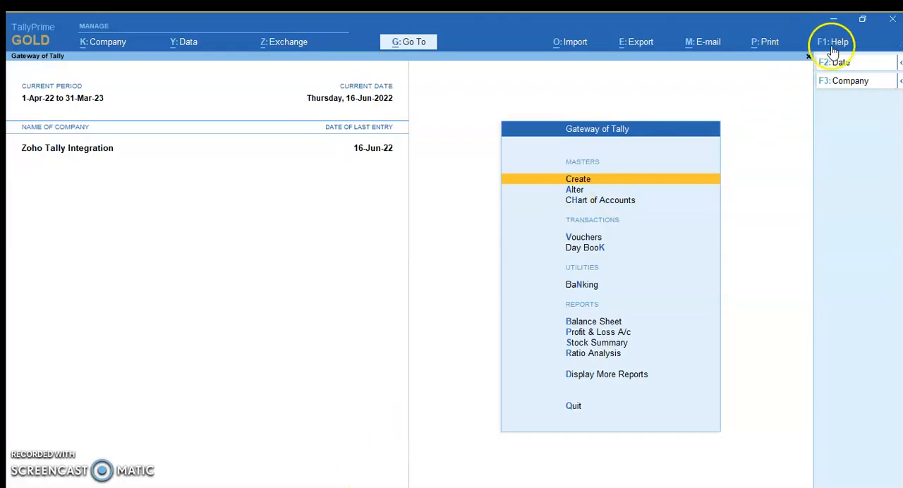
Open the local TDL configuration and enable loading of selected TDL files on startup
left_click(840, 48)
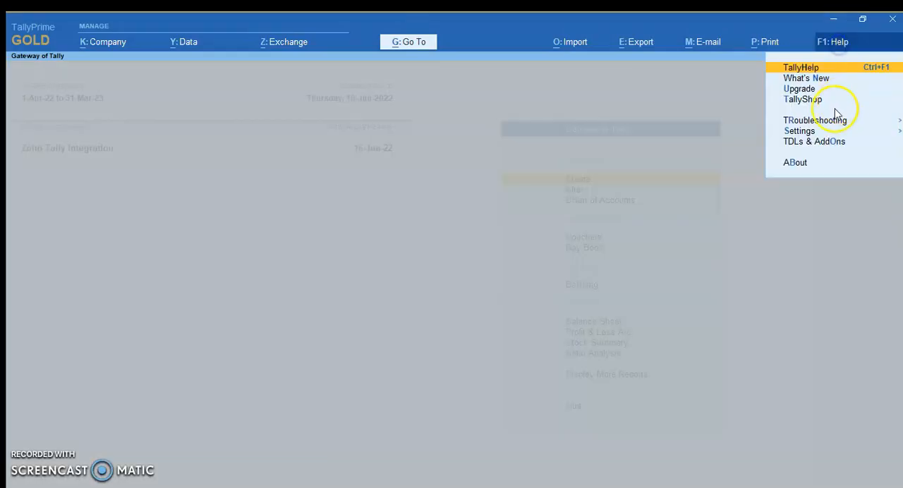
left_click(809, 143)
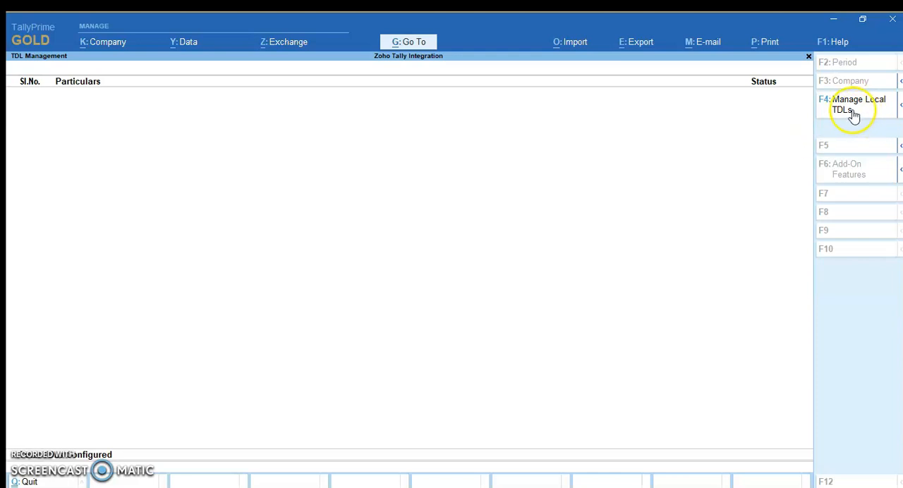
left_click(863, 117)
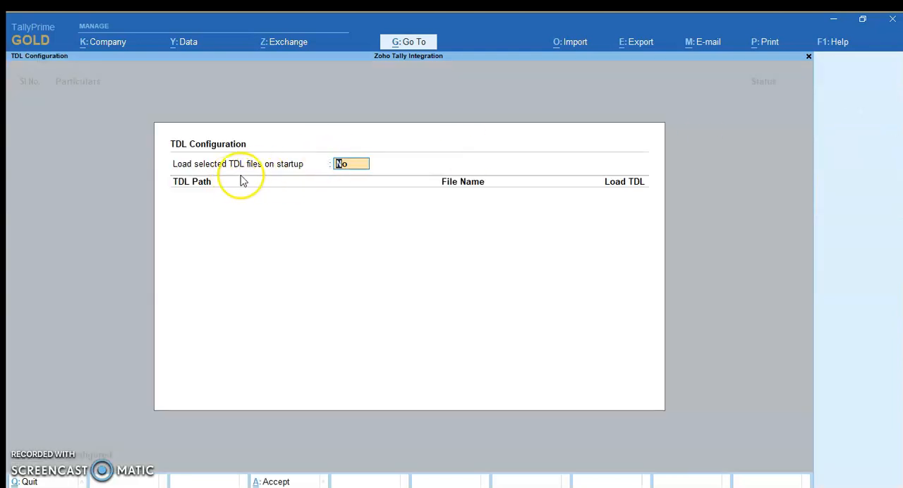
key("Return")
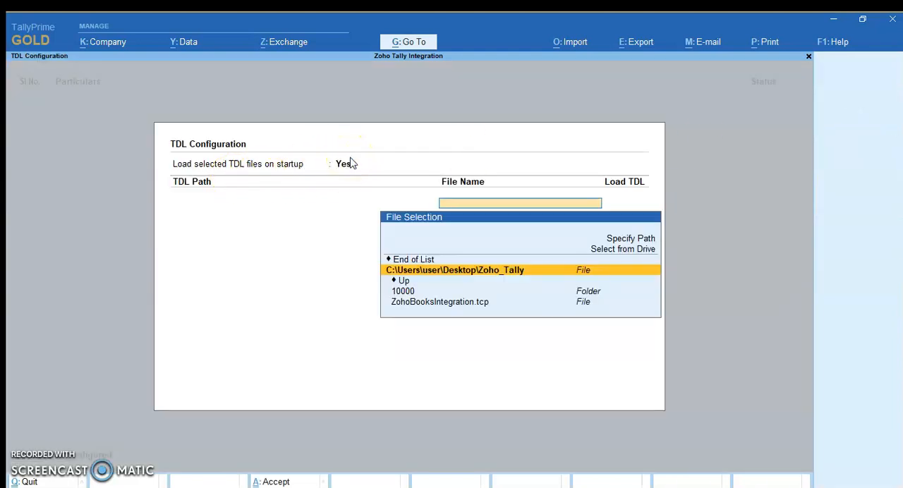
Add ZohoBooksIntegration.tcp from the desktop Zoho_Tally folder as a TDL to load, and accept the configuration
key("Up")
key("Up")
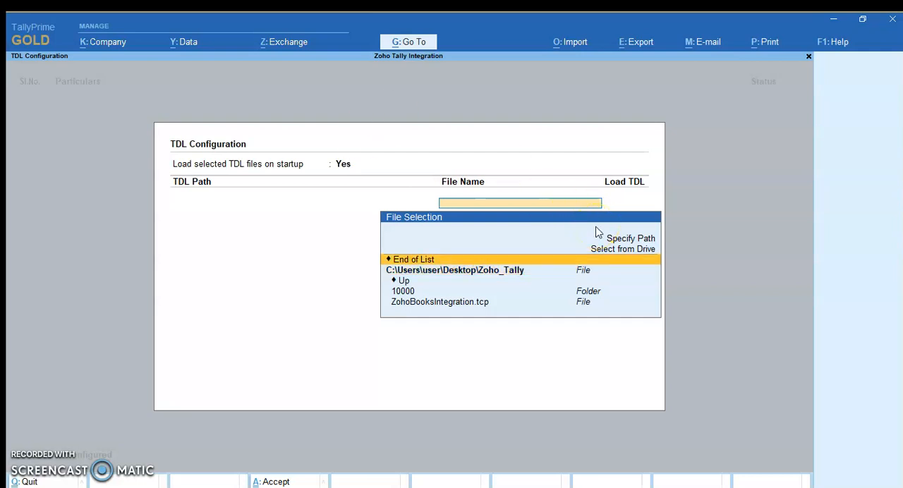
left_click(605, 251)
key("Down")
key("Down")
key("Down")
key("Down")
key("Return")
key("Down")
key("Down")
key("Down")
key("Return")
key("Down")
key("Down")
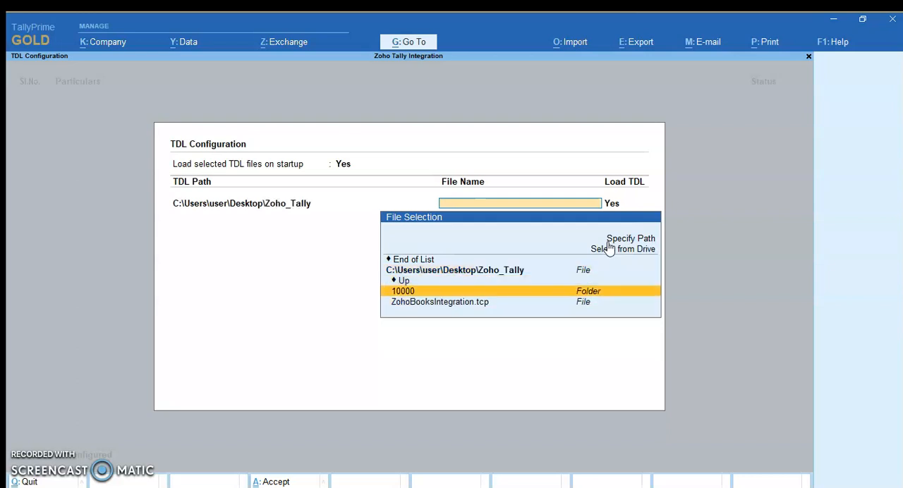
key("Return")
left_click(341, 341)
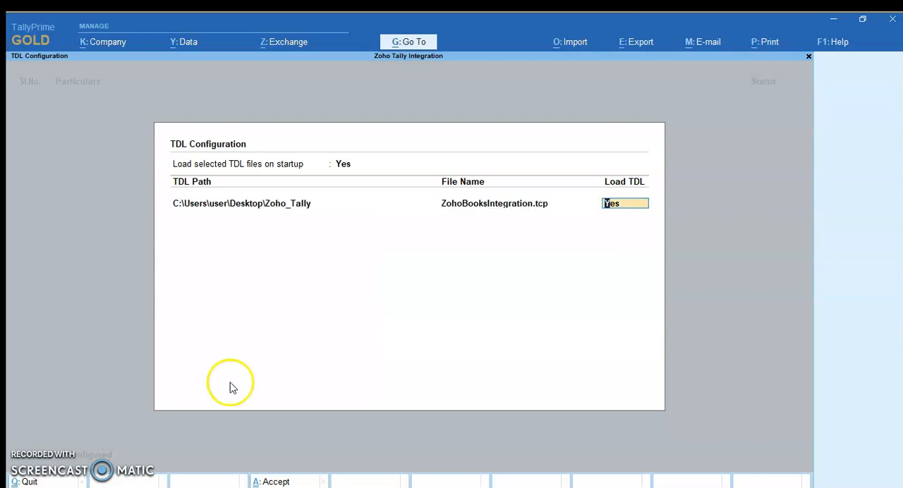
left_click(270, 482)
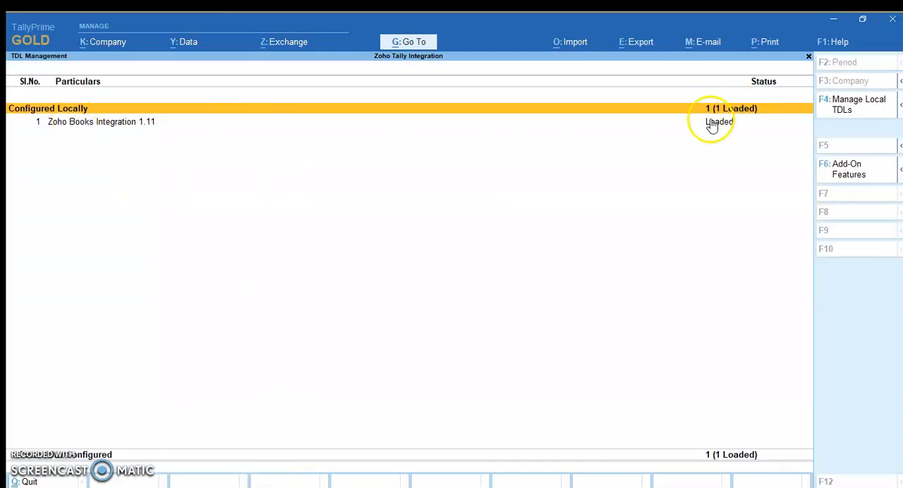
Return to the Gateway of Tally and open the Zoho Integration configurations
key("Escape")
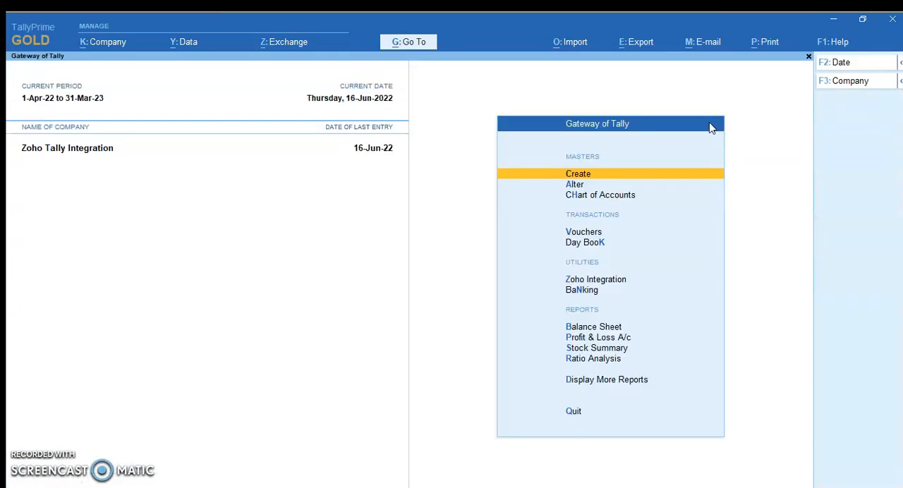
left_click(620, 281)
key("Escape")
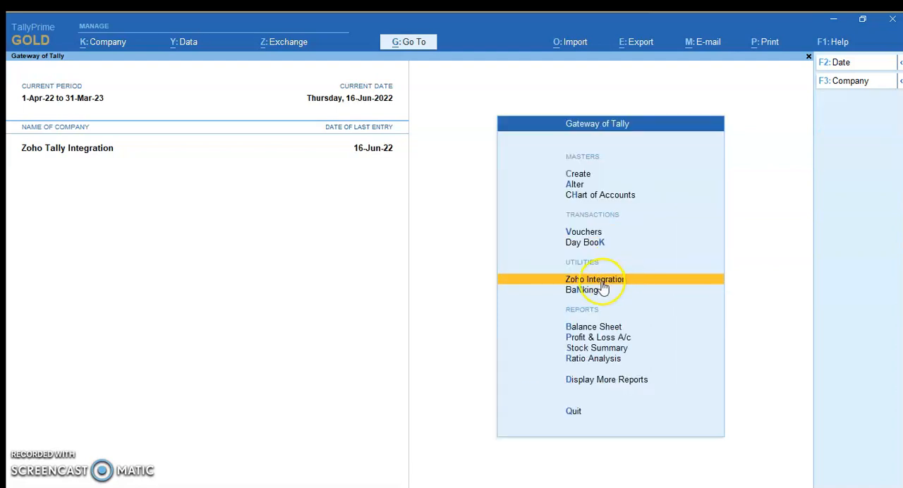
left_click(605, 282)
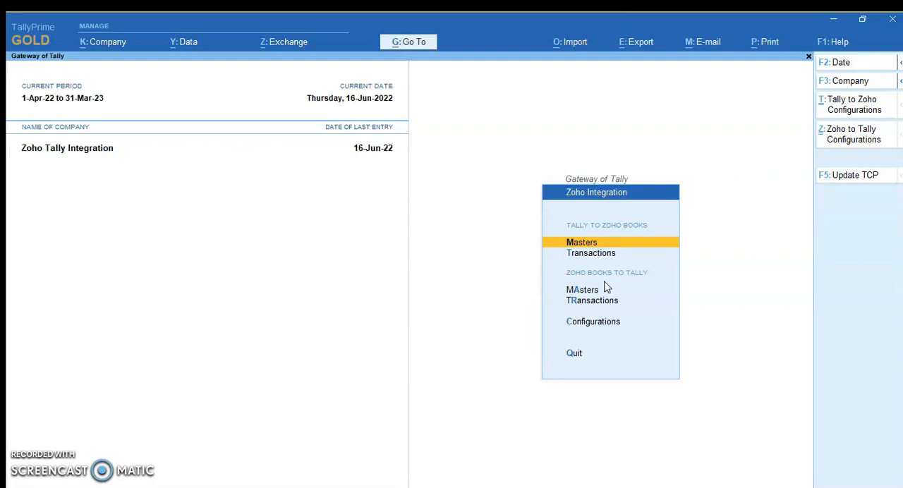
left_click(592, 323)
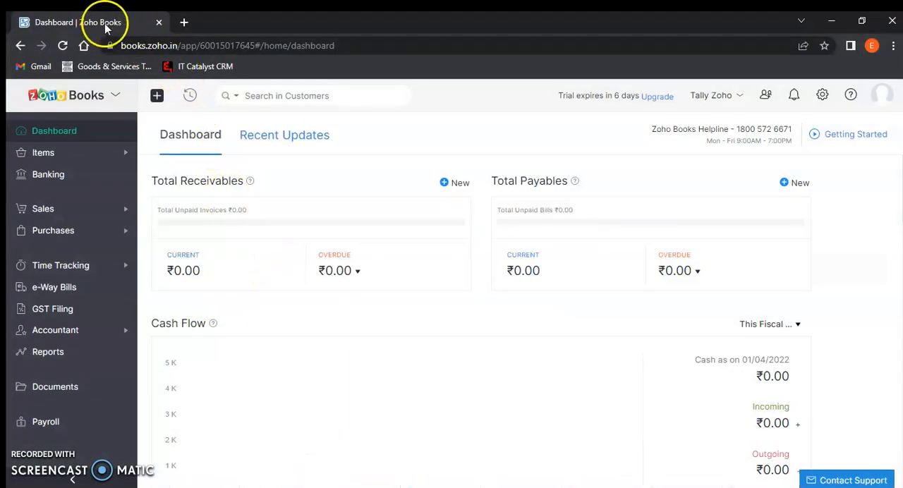
Copy the organization ID from the Zoho Books account profile into TallyPrime's Organization ID field
left_click(881, 94)
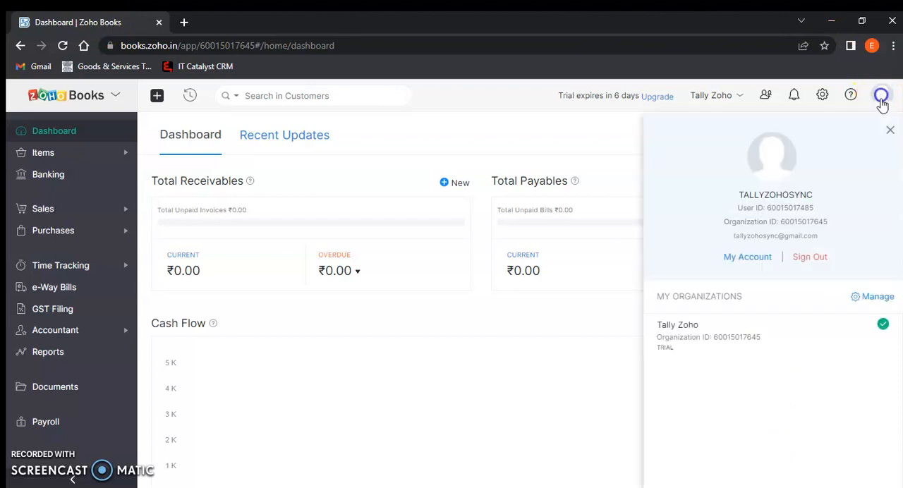
left_click_drag(779, 221, 833, 223)
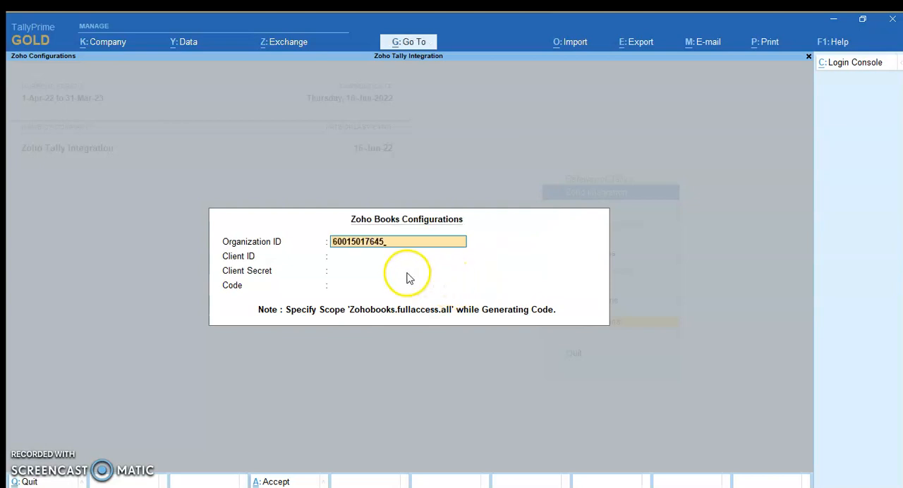
left_click(380, 261)
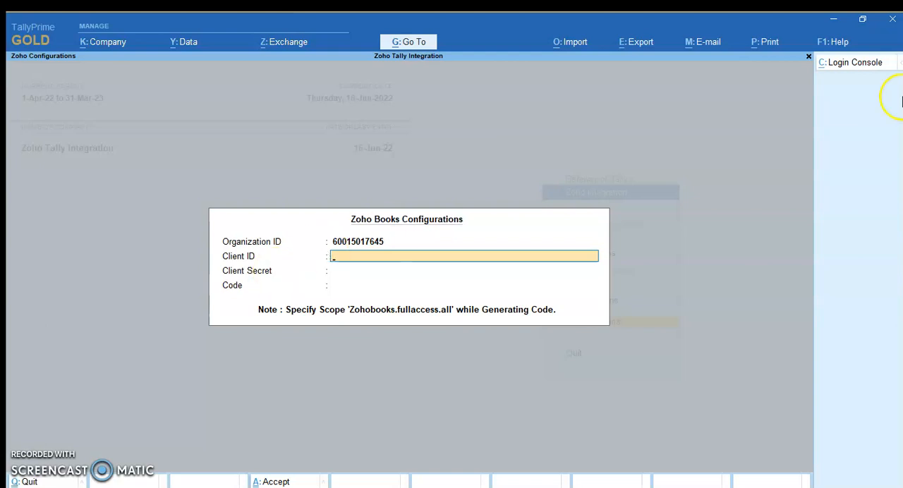
Open the Zoho API Console from TallyPrime's login console option and create a Self Client
left_click(856, 65)
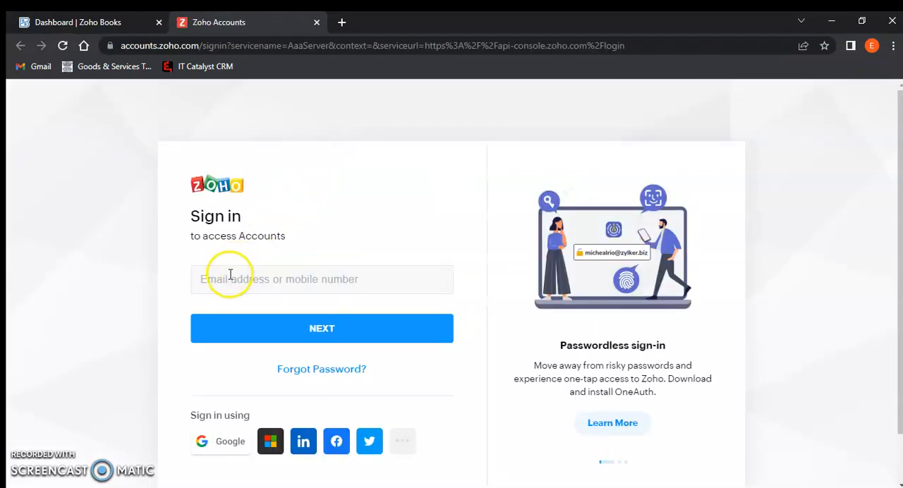
left_click(228, 273)
left_click(286, 319)
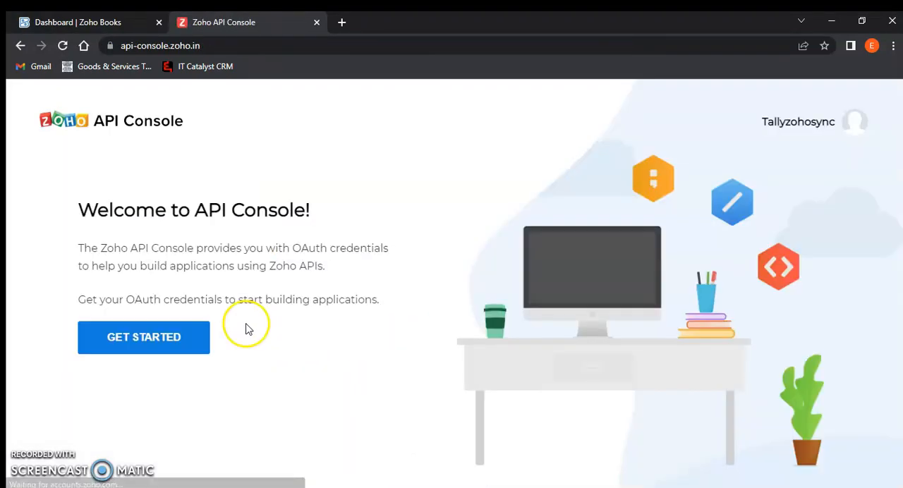
left_click(101, 347)
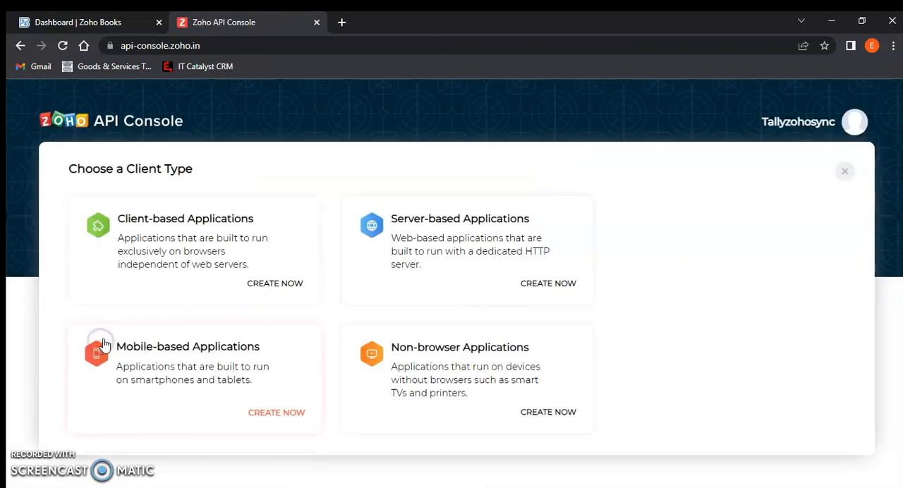
scroll(106, 345, "down", 2)
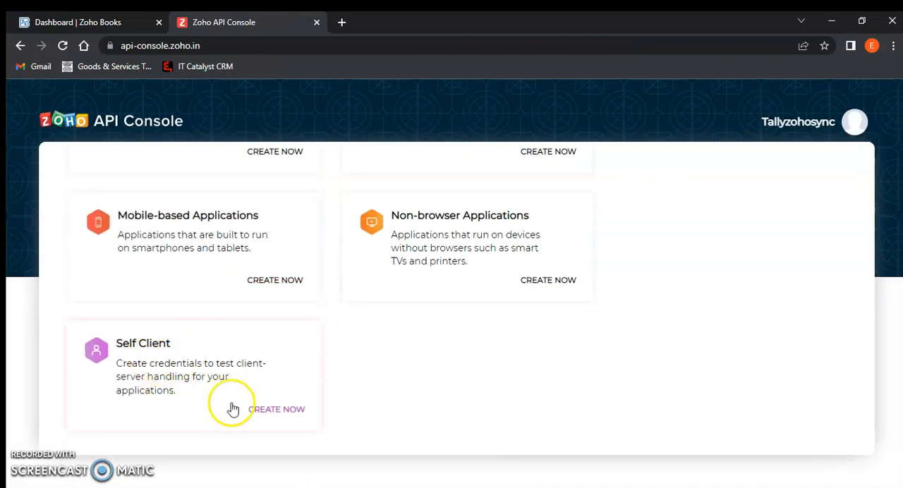
left_click(267, 415)
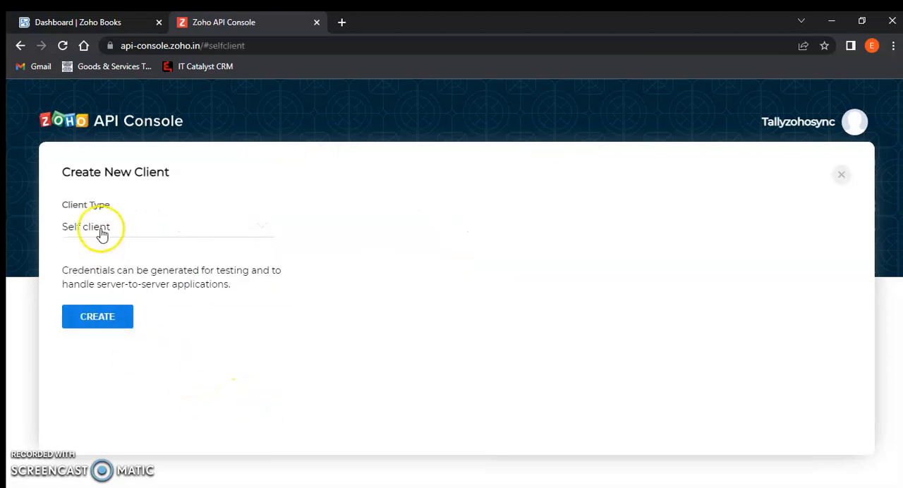
left_click(86, 317)
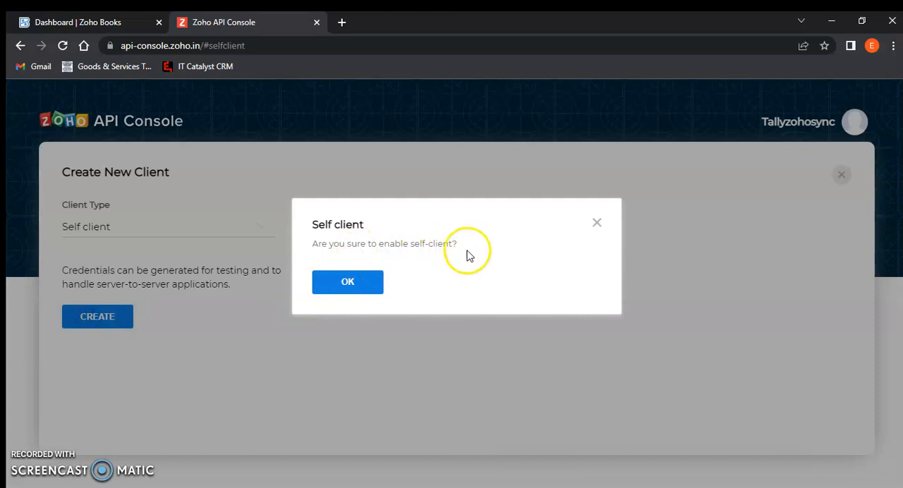
left_click(358, 282)
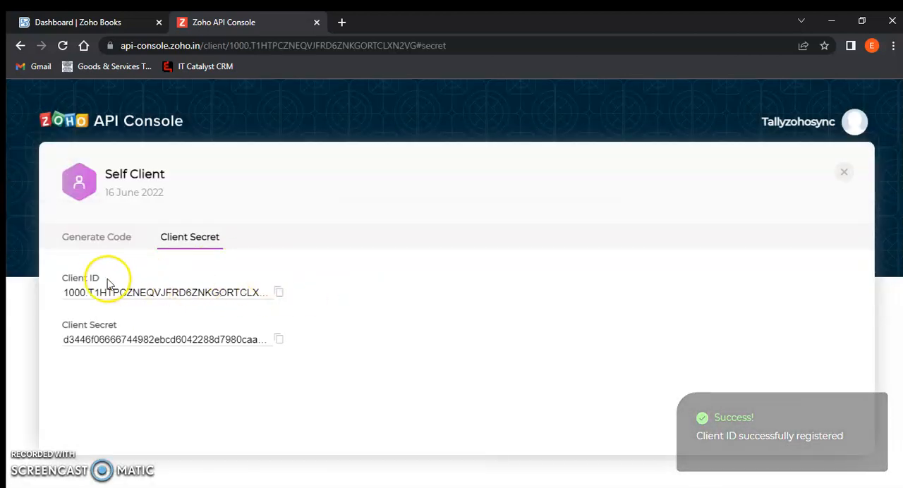
Copy the Self Client's client ID and paste it into the Client ID field in TallyPrime
left_click(280, 294)
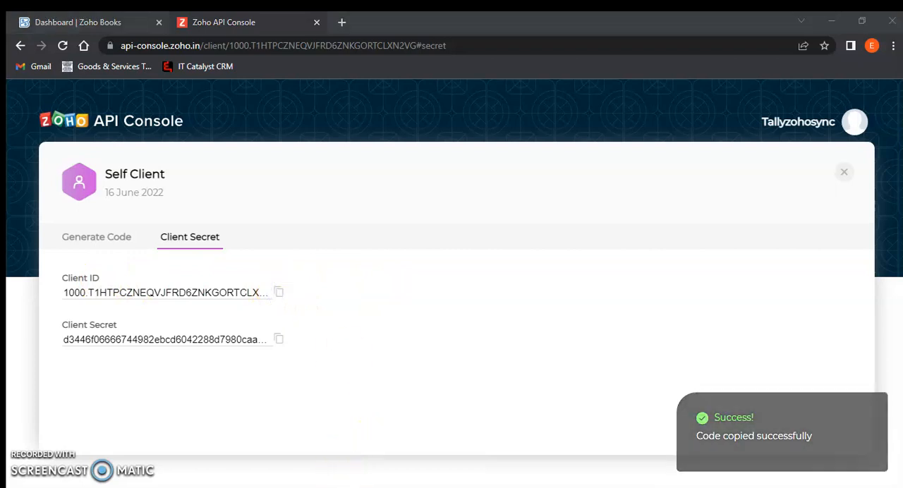
key("alt+Tab")
key("ctrl+v")
key("Return")
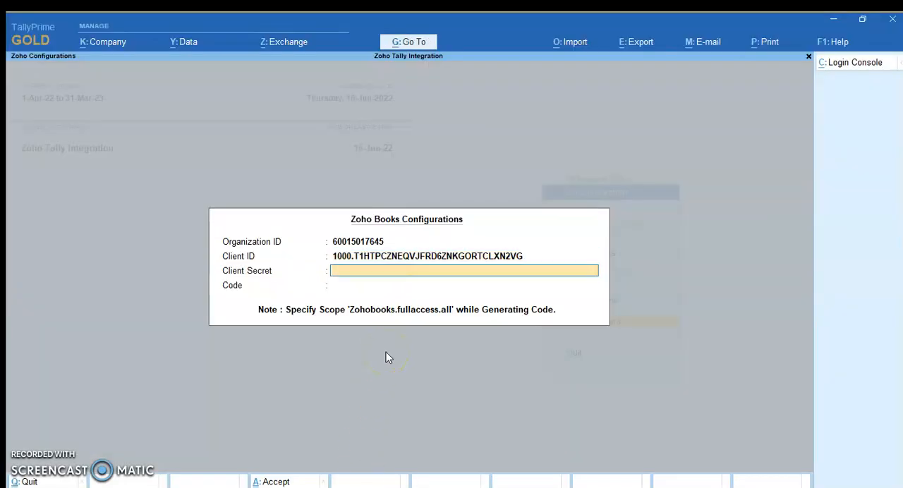
Copy the client secret from the Zoho API Console and paste it into TallyPrime's Client Secret field
key("alt+Tab")
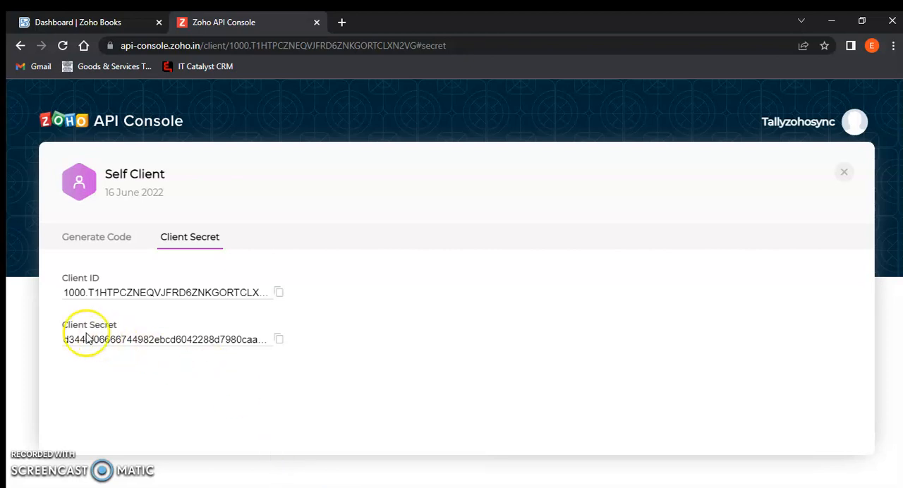
left_click(278, 340)
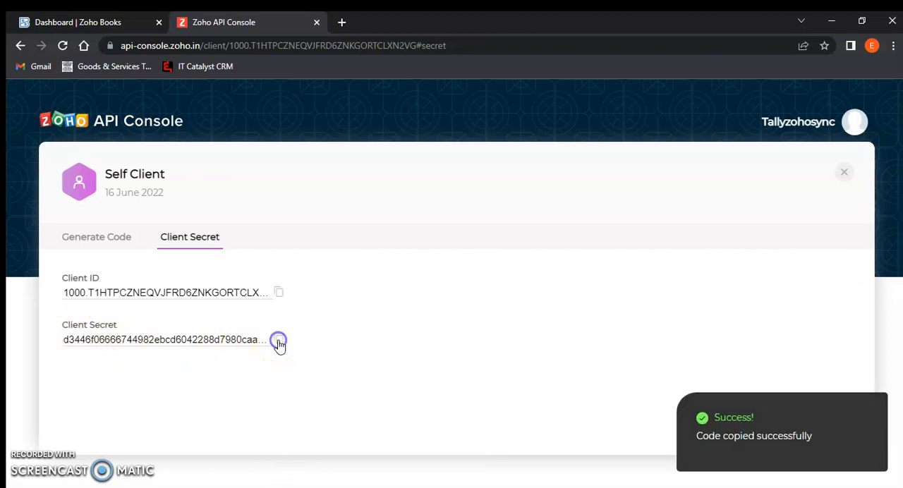
key("alt+Tab")
left_click(411, 357)
key("ctrl+v")
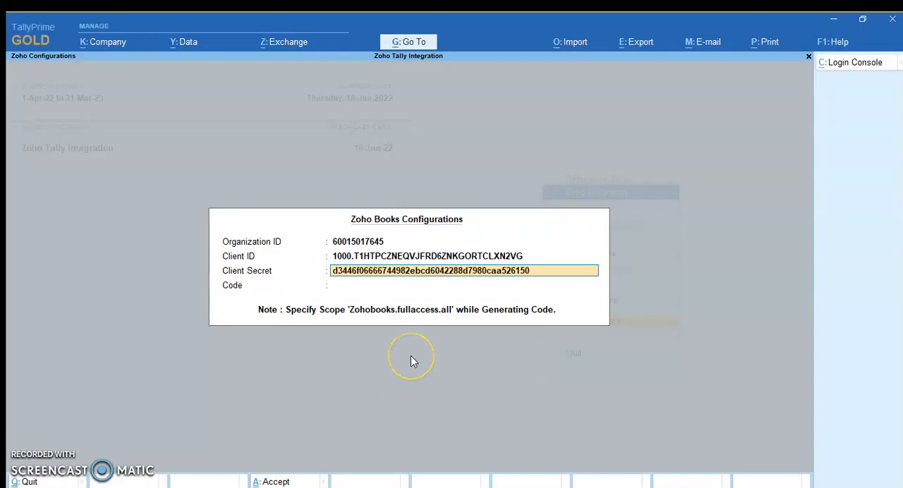
key("Return")
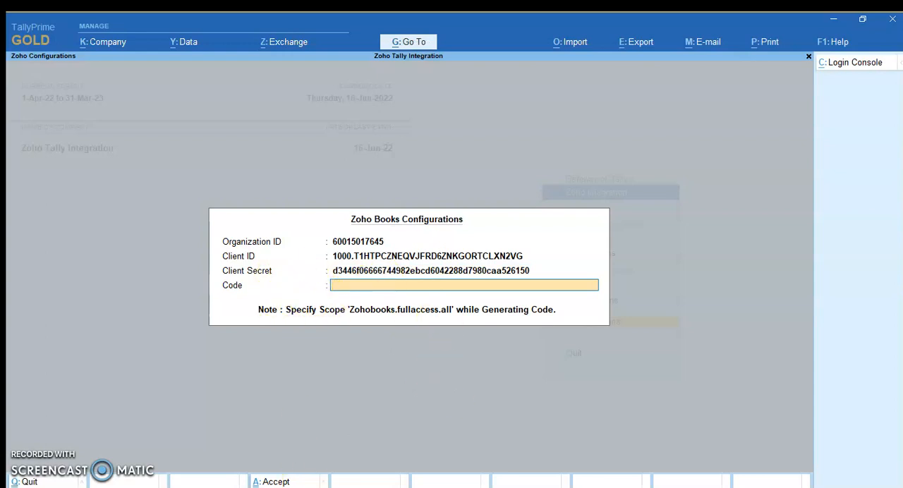
Start generating a code for the Self Client with the scope zohobooks.fullaccess.all, as specified in TallyPrime's configuration note
key("alt+Tab")
left_click(113, 240)
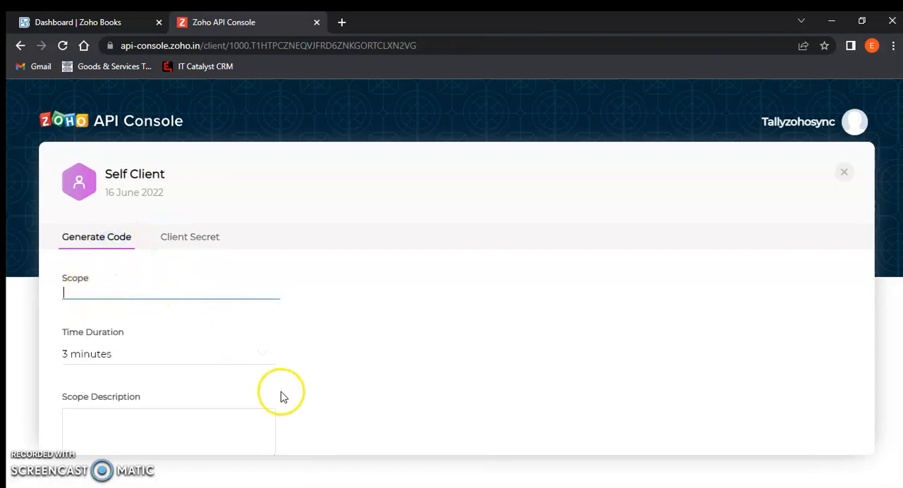
left_click(395, 459)
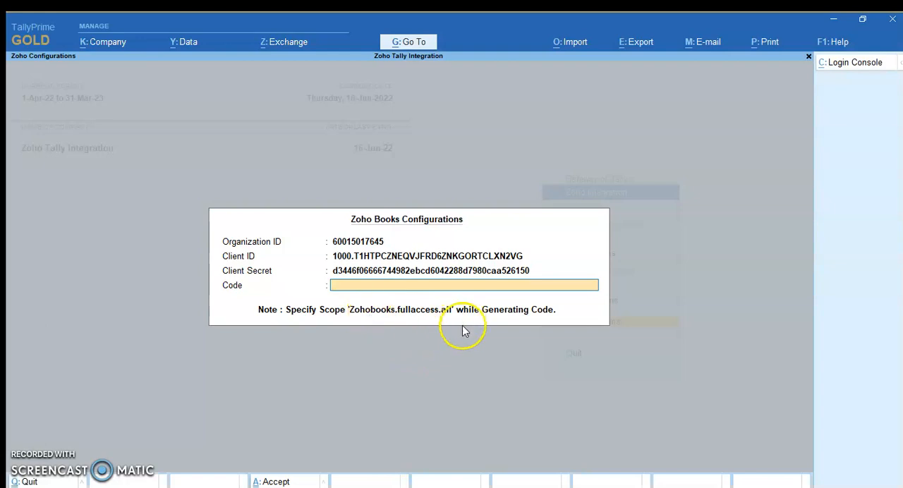
key("alt+Tab")
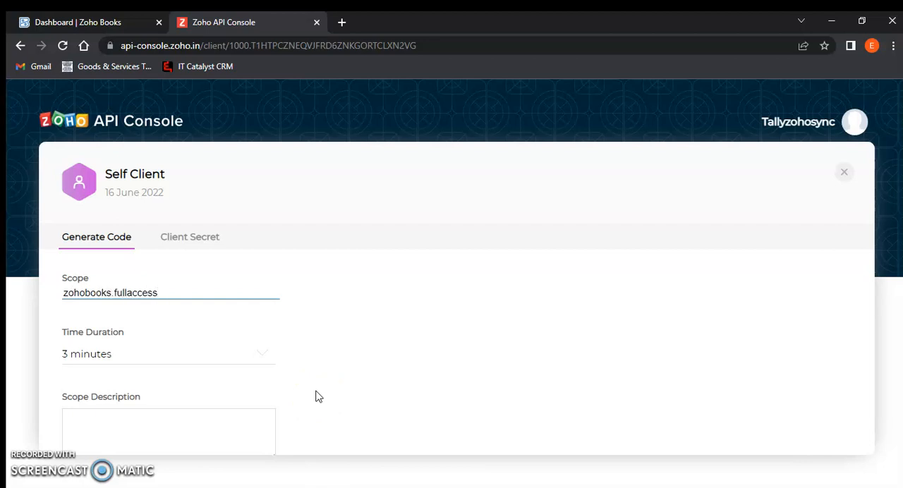
Set the time duration to 10 minutes and the scope description to Tally, then generate the code and copy it
scroll(316, 396, "down", 2)
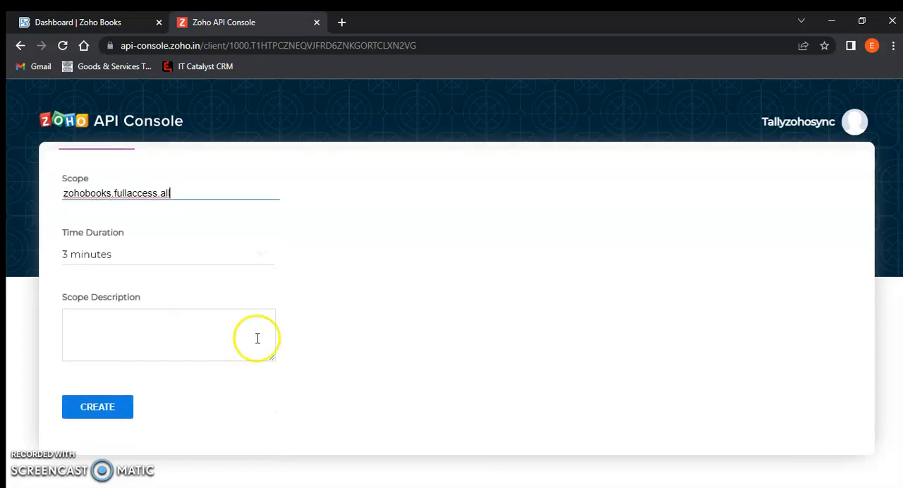
left_click(216, 257)
left_click(150, 358)
left_click(165, 337)
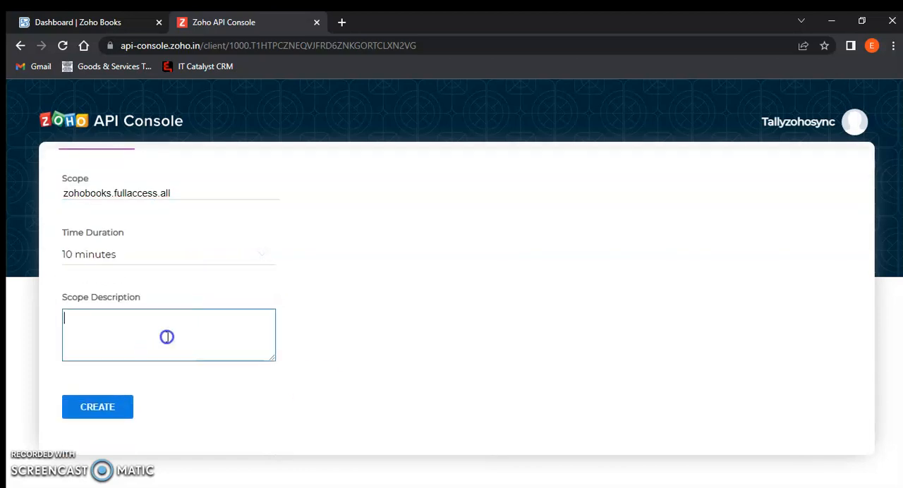
left_click(107, 409)
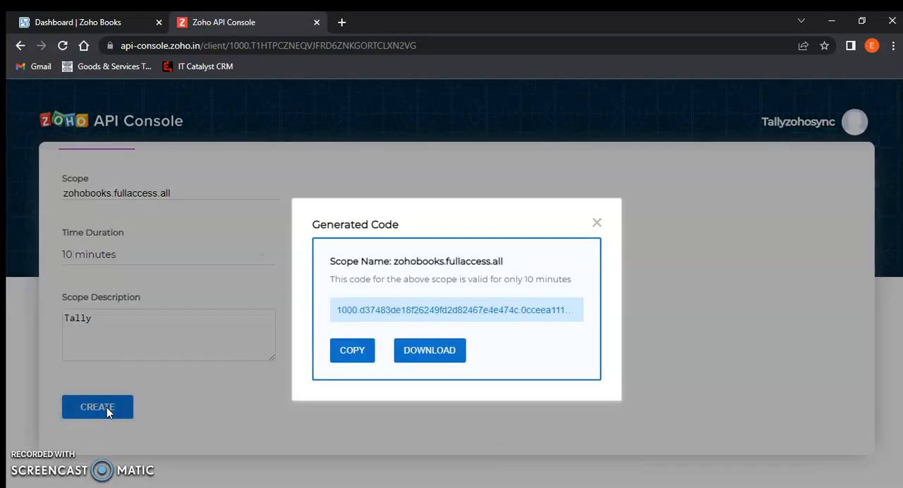
left_click(346, 352)
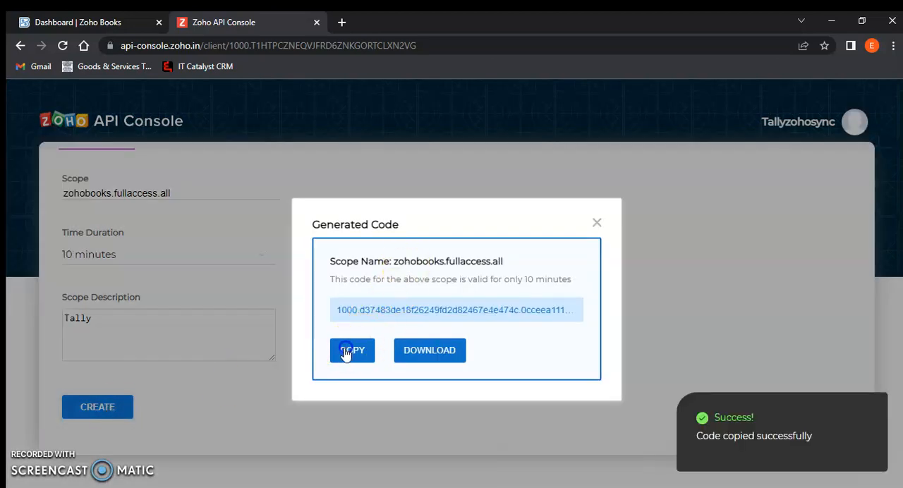
Switch to TallyPrime, paste the generated code into the Code field and accept the Zoho Books configuration
left_click(339, 487)
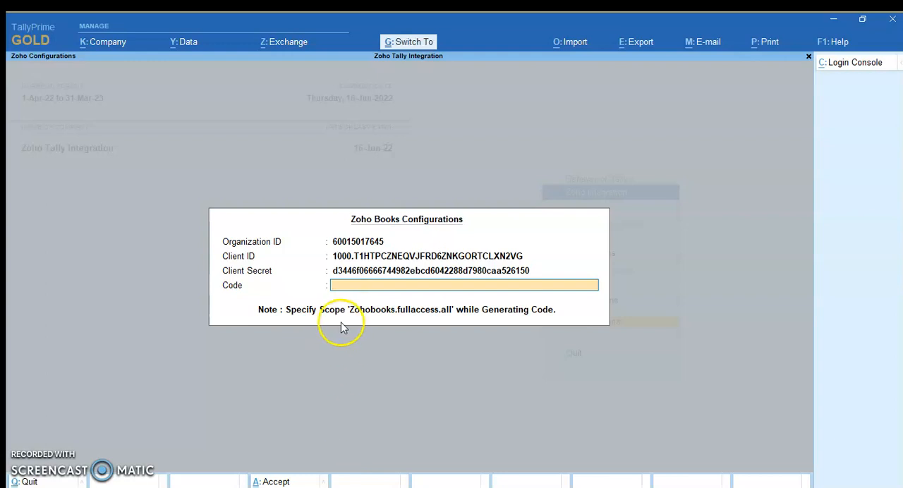
key("ctrl+v")
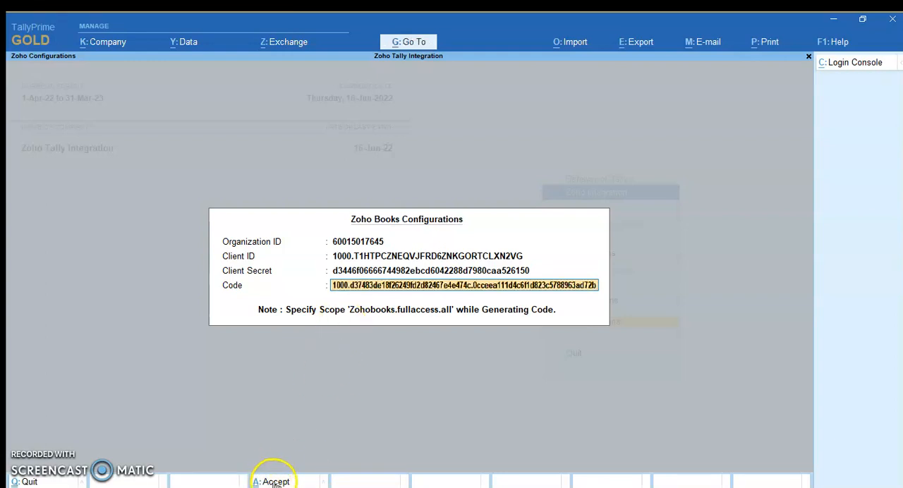
left_click(274, 482)
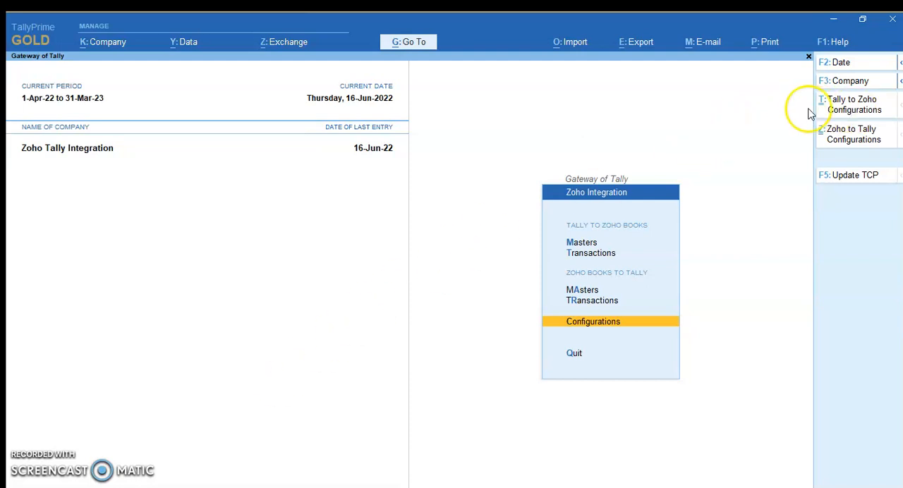
Open the Tally to Zoho configurations and accept the master and transaction settings as they are
left_click(840, 111)
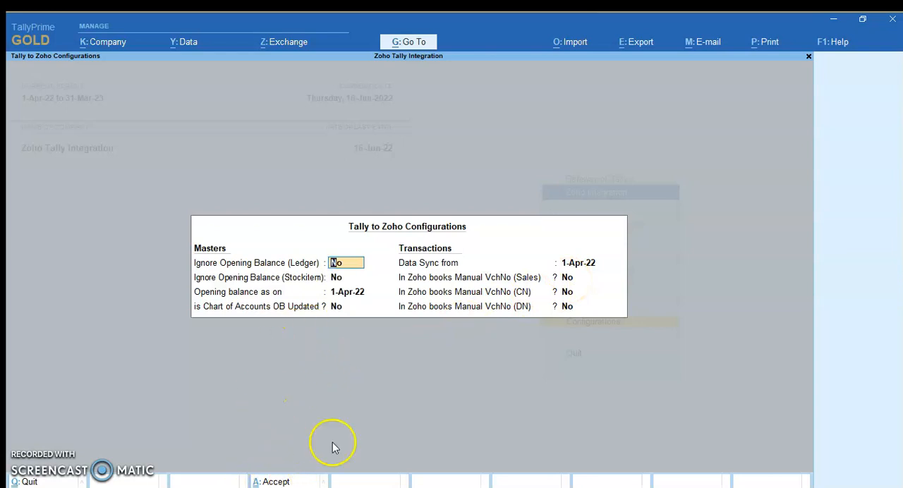
left_click(272, 483)
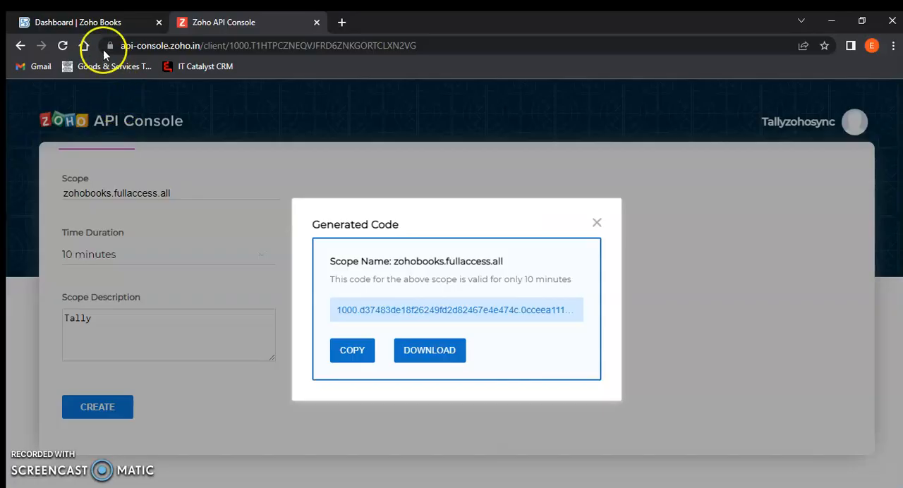
Switch to Zoho Books and save the Items preferences with inventory tracking enabled
left_click(80, 17)
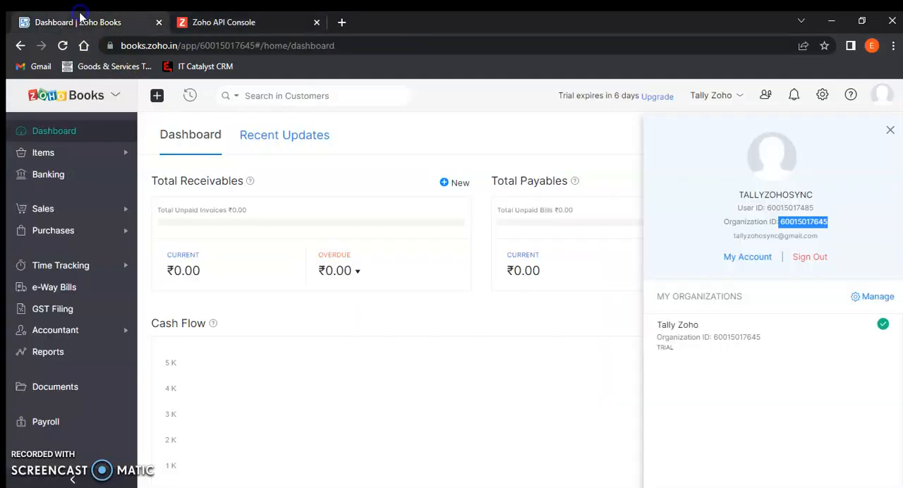
left_click(475, 136)
left_click(824, 98)
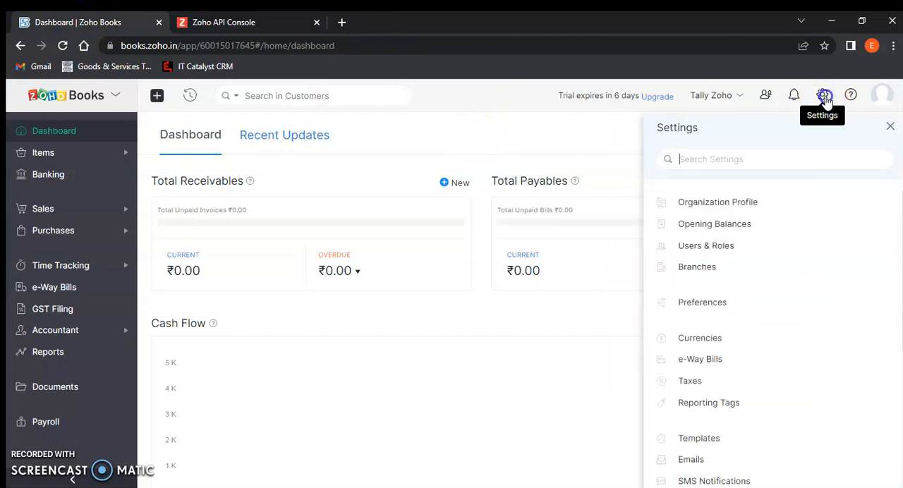
left_click(717, 313)
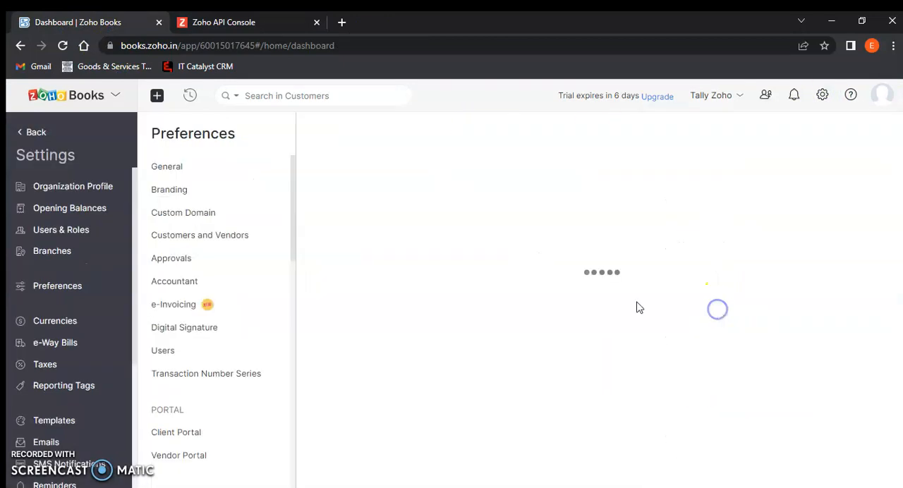
scroll(233, 328, "down", 5)
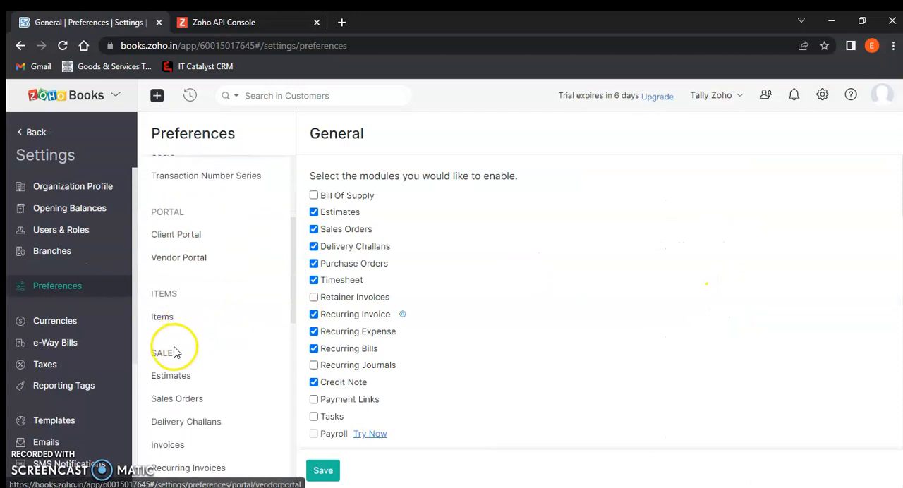
left_click(167, 324)
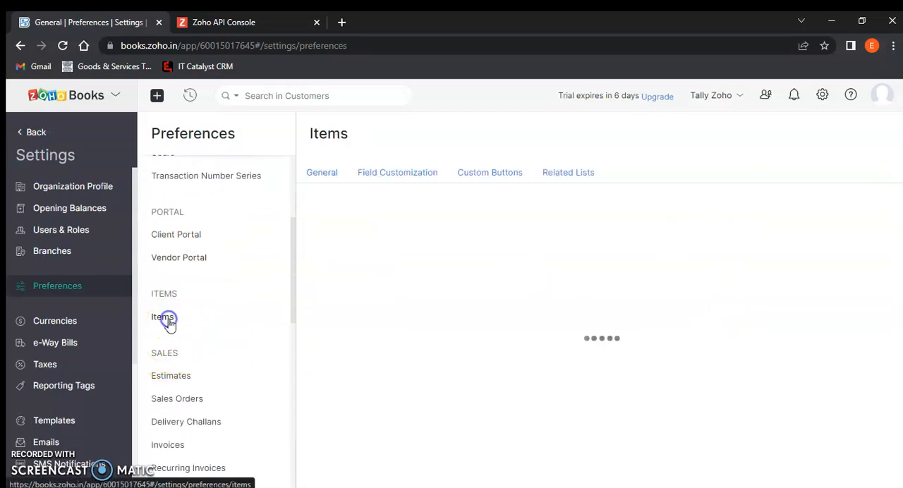
scroll(346, 324, "down", 6)
scroll(356, 325, "down", 1)
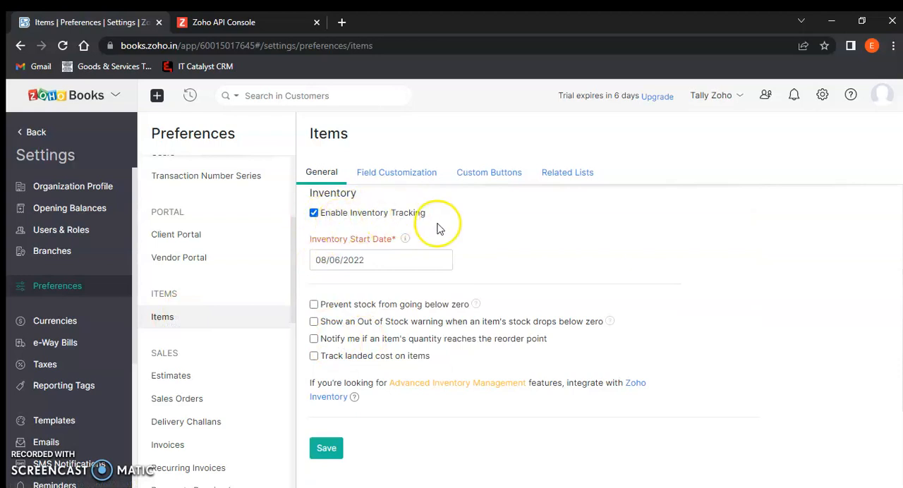
left_click(327, 446)
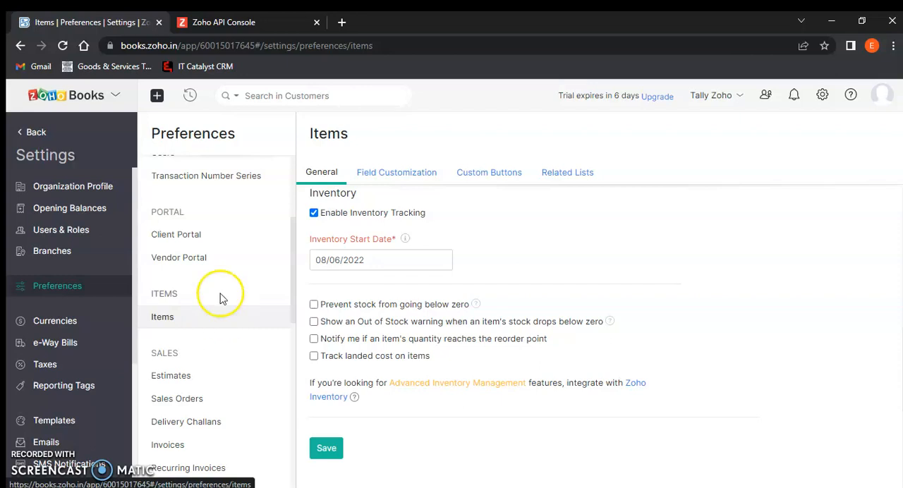
In the field customization of the Invoices preferences, open the TallyVoucherNo custom field and save it as a single-line text box
scroll(216, 268, "down", 2)
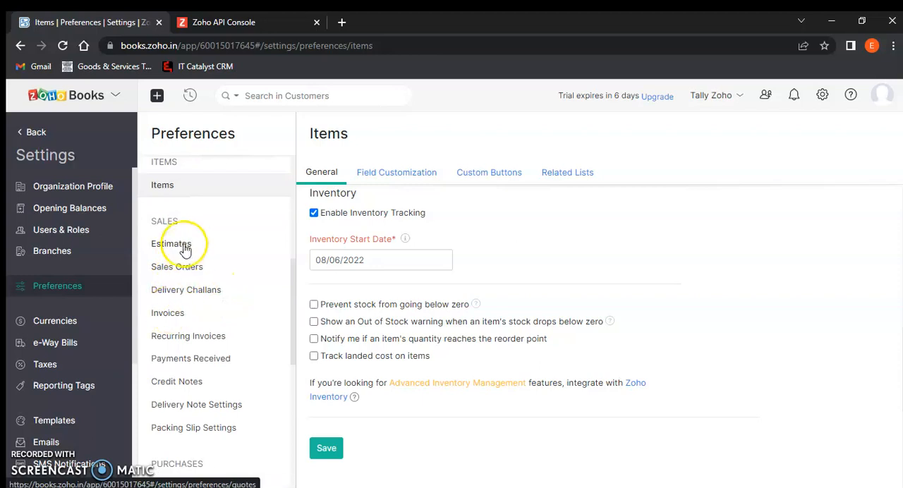
left_click(176, 314)
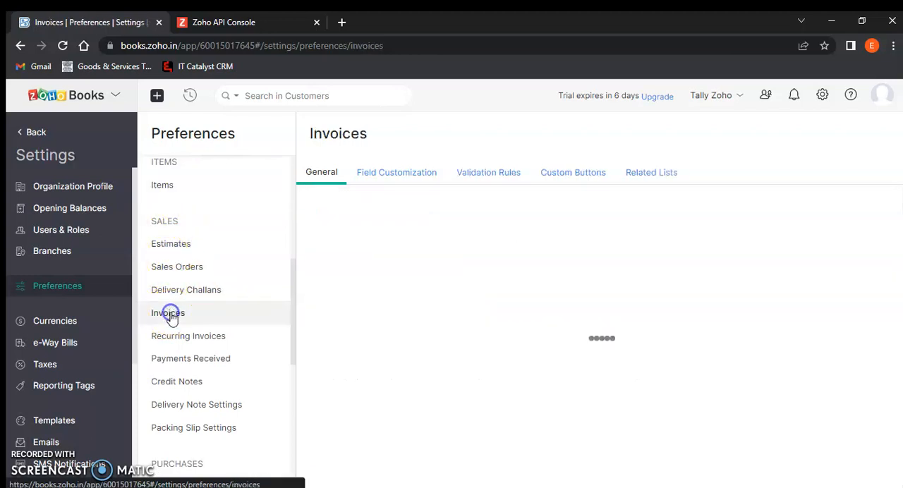
left_click(385, 175)
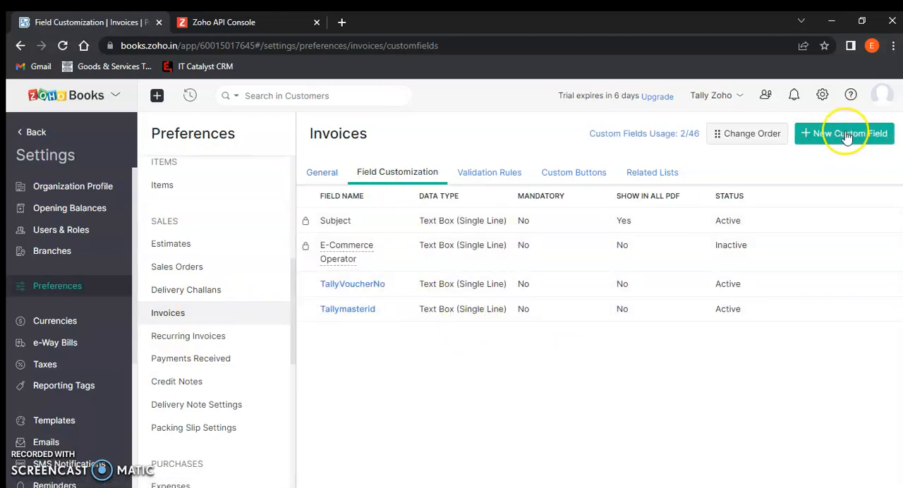
left_click(370, 286)
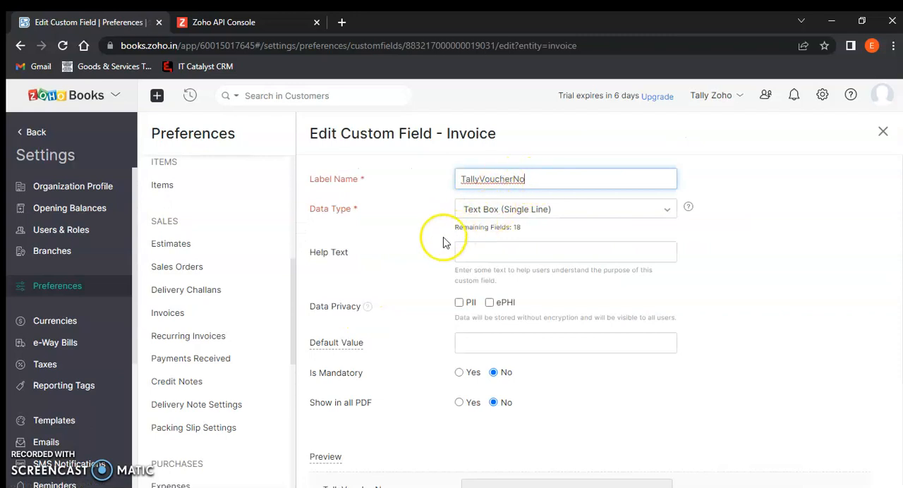
scroll(508, 221, "down", 3)
left_click(330, 446)
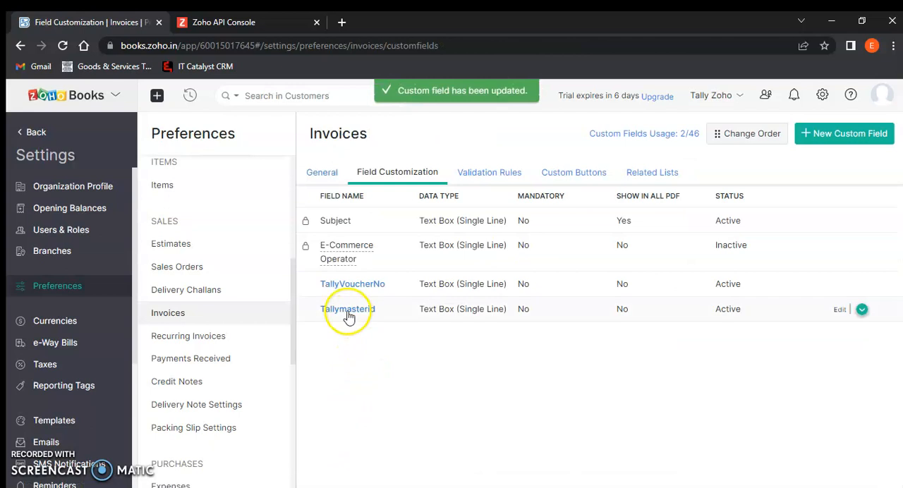
Open the Tallymasterid custom field for invoices, save it as a single-line text box and return to the dashboard
left_click(349, 309)
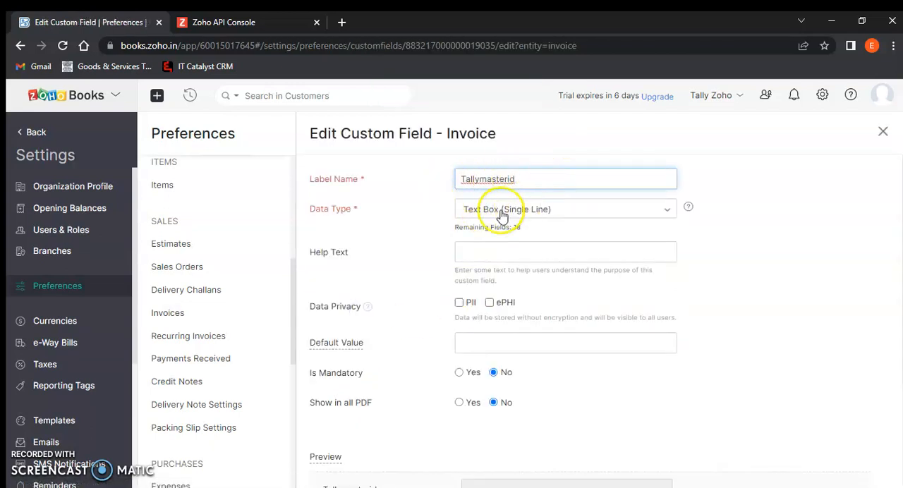
scroll(615, 228, "down", 3)
left_click(322, 448)
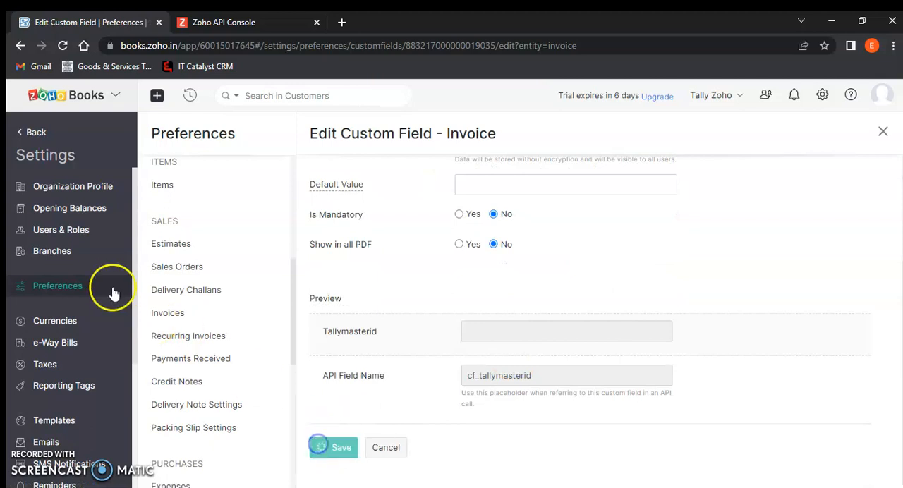
left_click(35, 134)
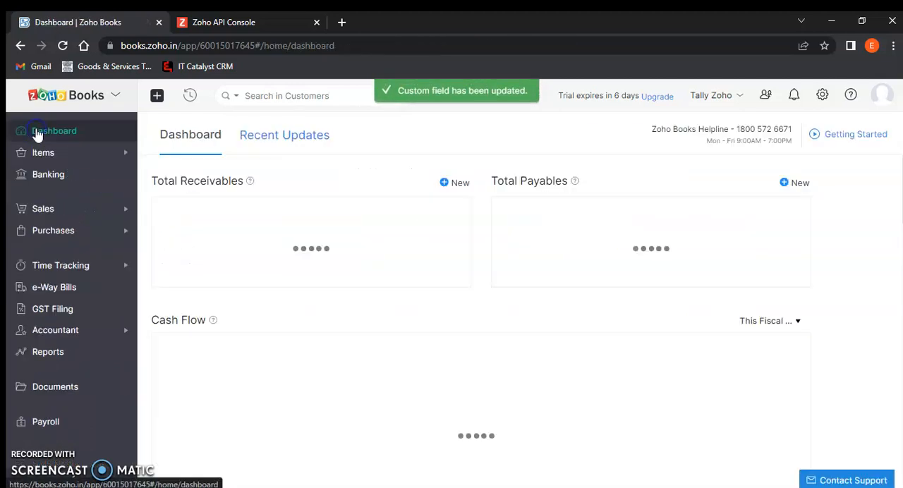
Switch to TallyPrime and check the Tally to Zoho ledger masters report for Exception (Data Errors) entries
key("alt+Tab")
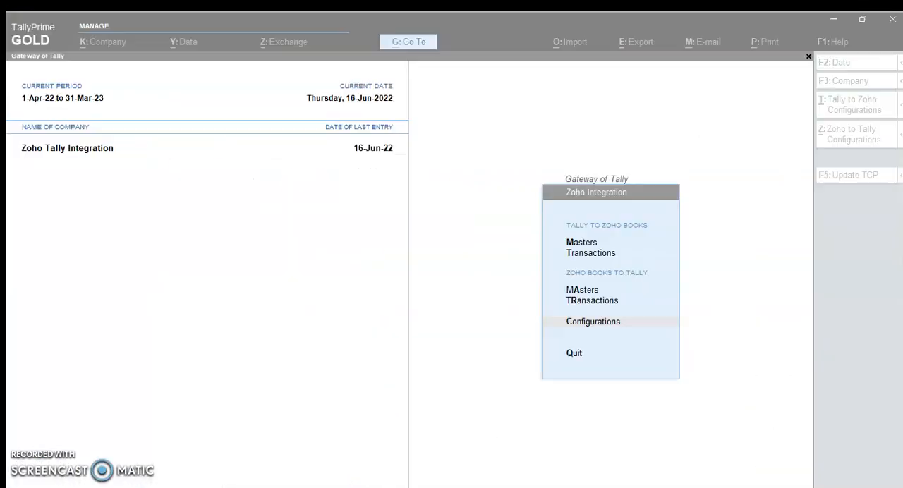
left_click(498, 307)
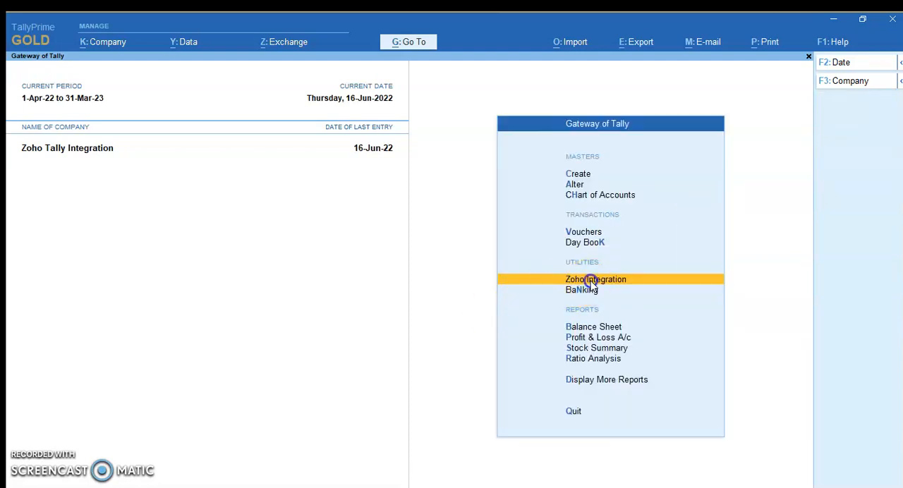
left_click(590, 283)
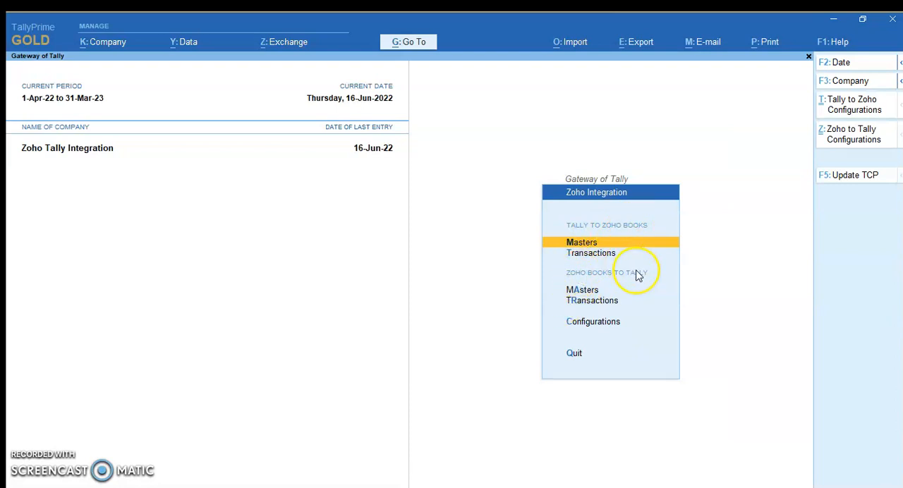
left_click(586, 245)
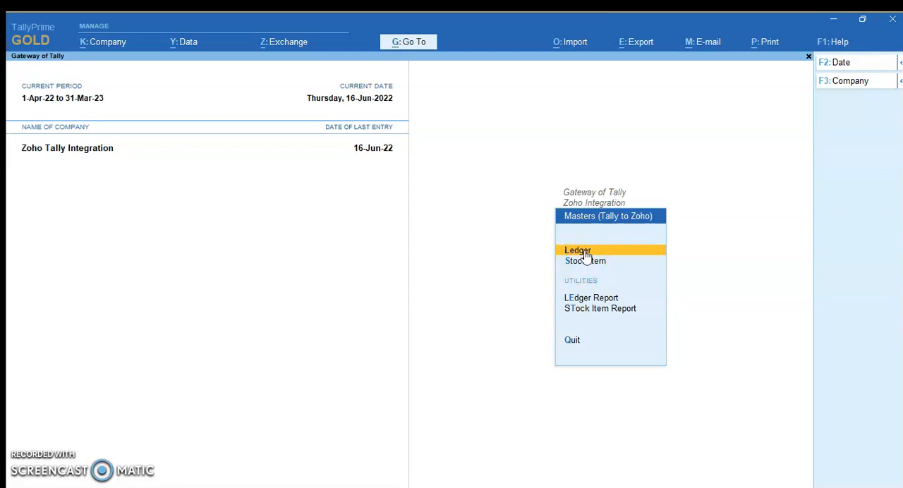
left_click(601, 300)
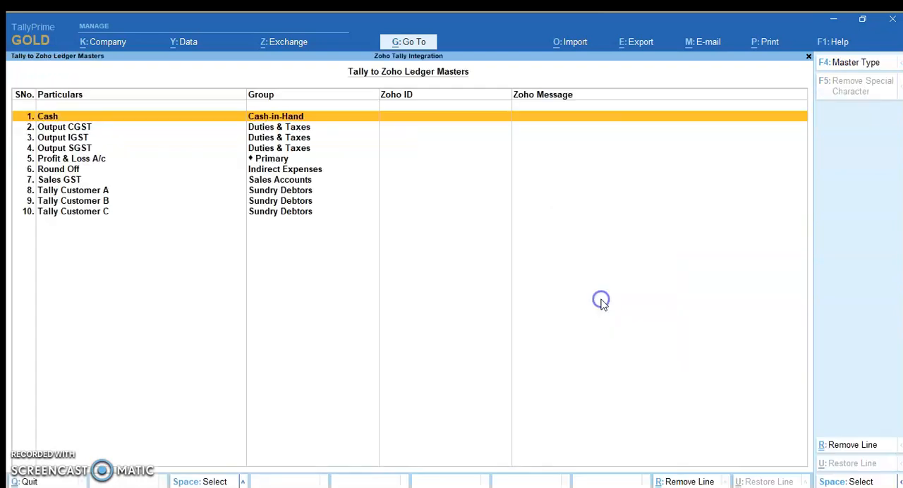
left_click(838, 63)
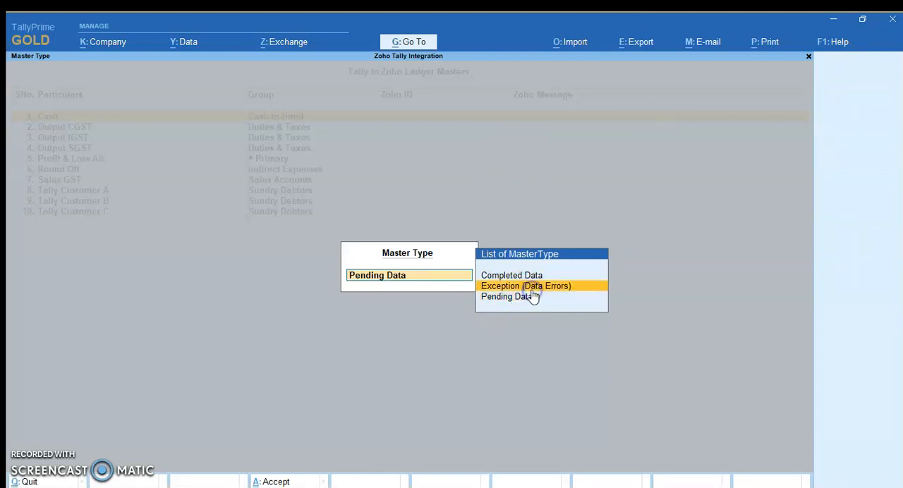
key("Return")
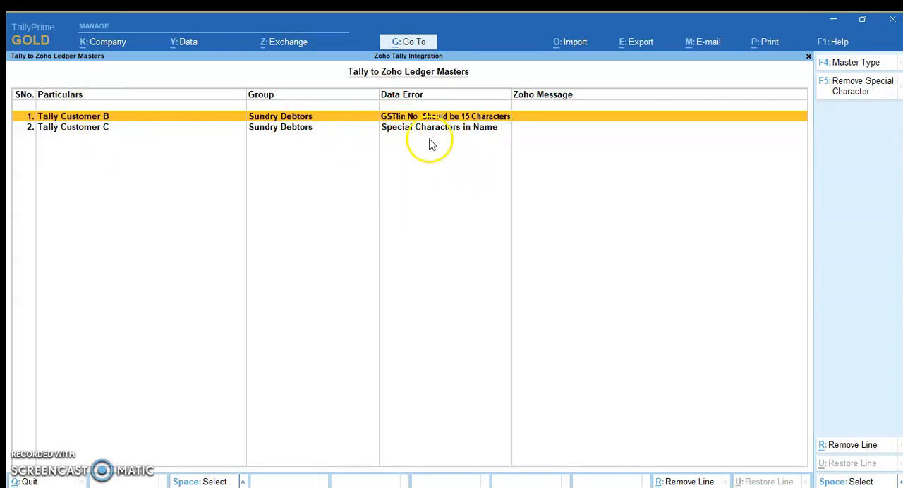
key("Escape")
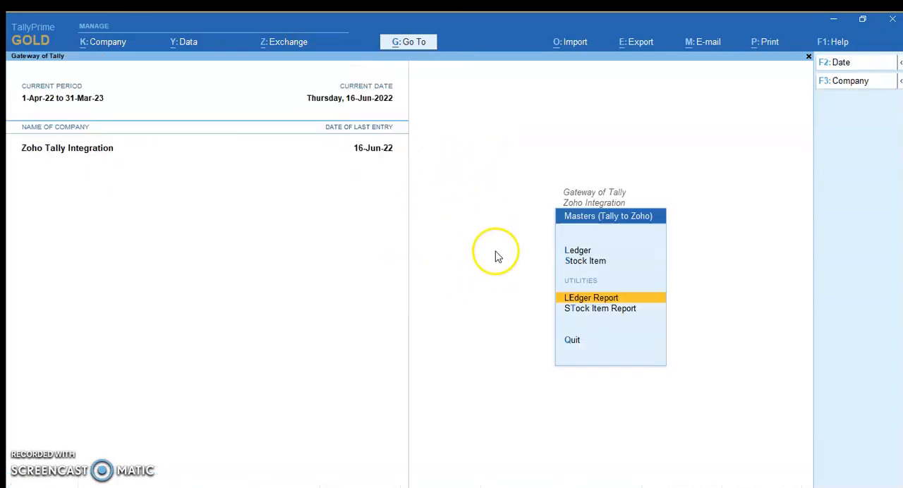
Show Exception (Data Errors) entries in the Tally to Zoho stock item report and remove the special characters from the Tally SKU name
key("Down")
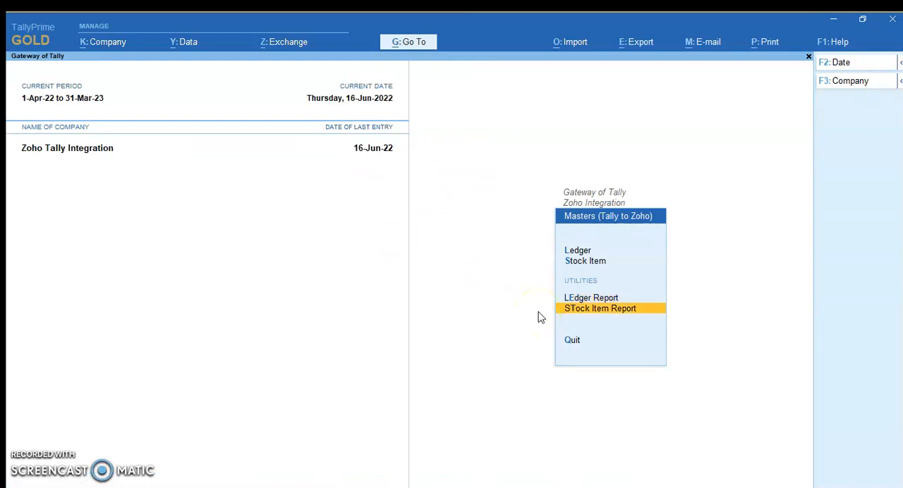
key("Return")
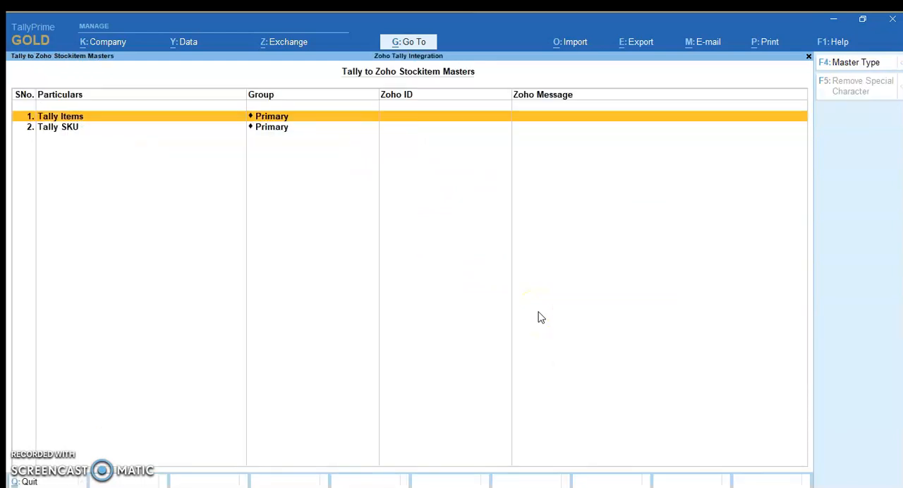
left_click(862, 63)
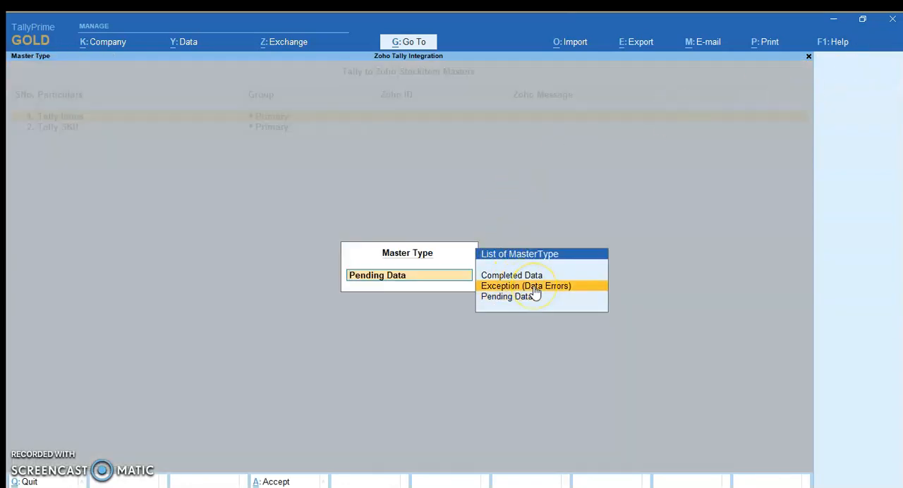
left_click(531, 286)
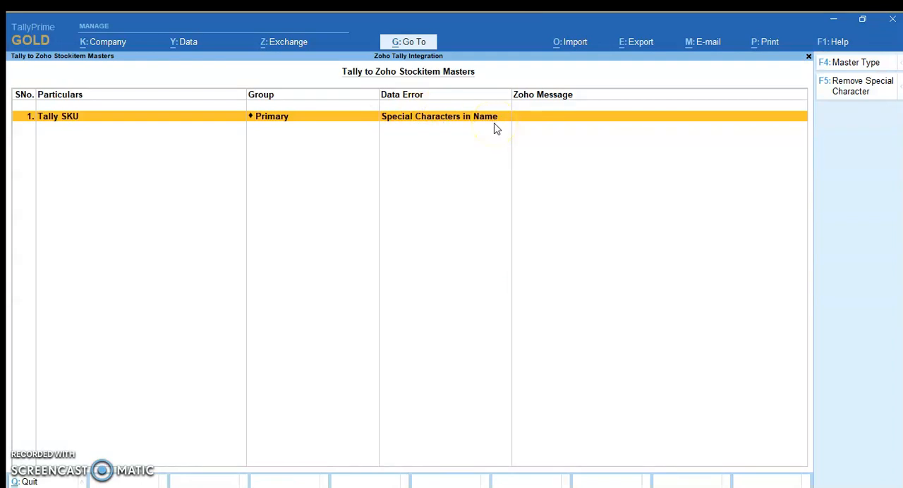
key("space")
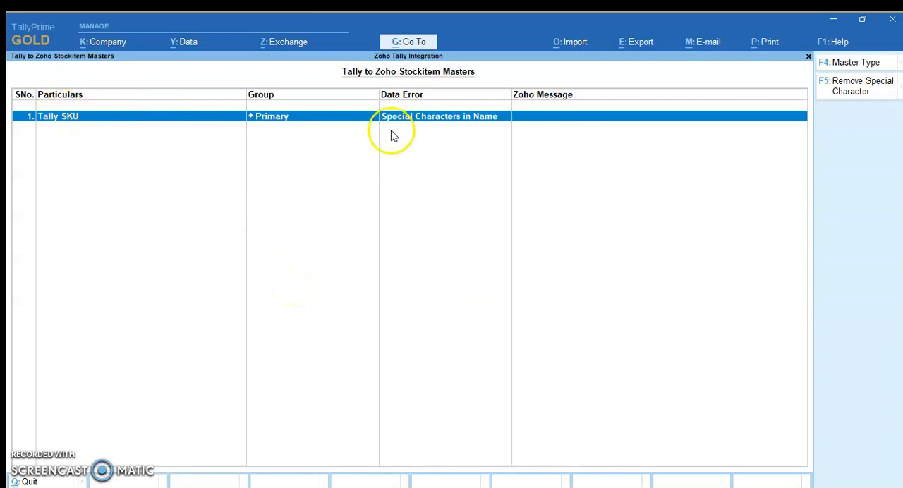
left_click(884, 99)
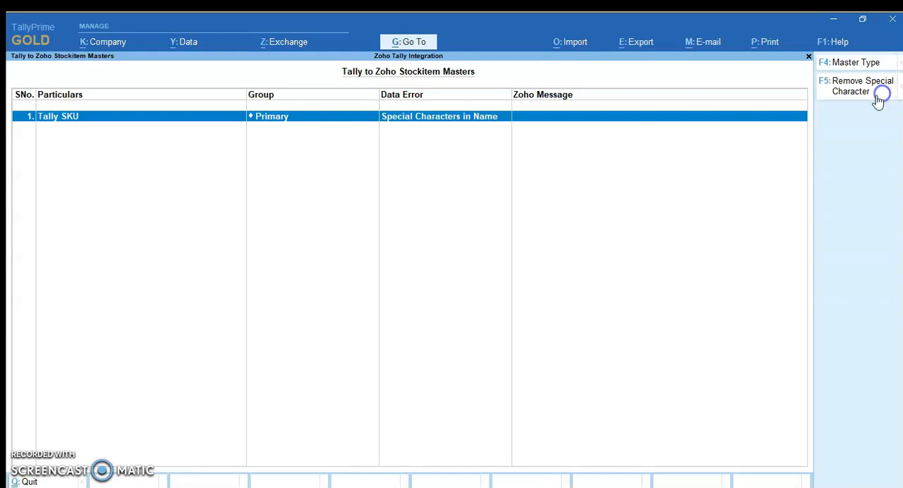
left_click(744, 430)
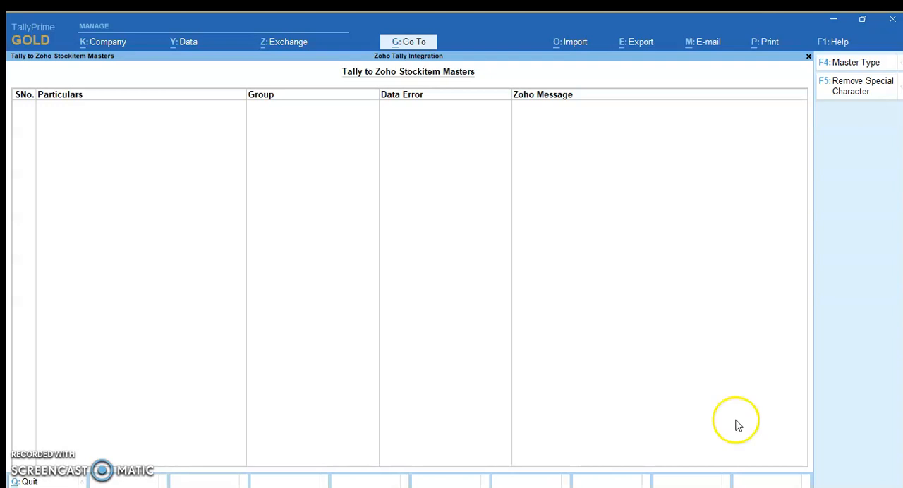
Upload the ledger masters from Tally to Zoho and review the Completed Data entries in the ledger report
key("Escape")
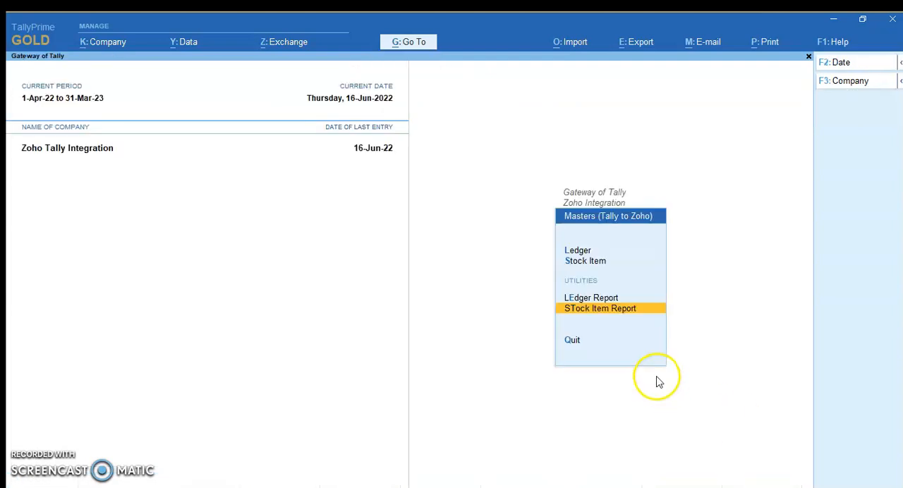
left_click(585, 252)
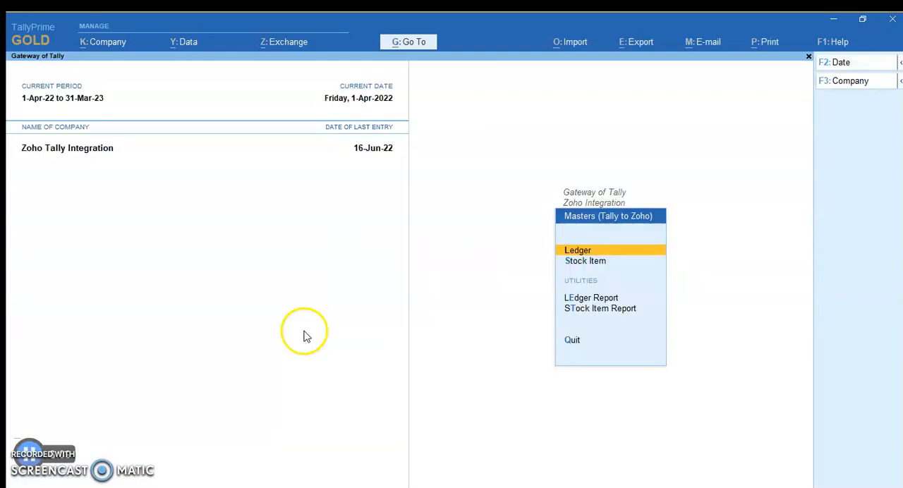
left_click(585, 300)
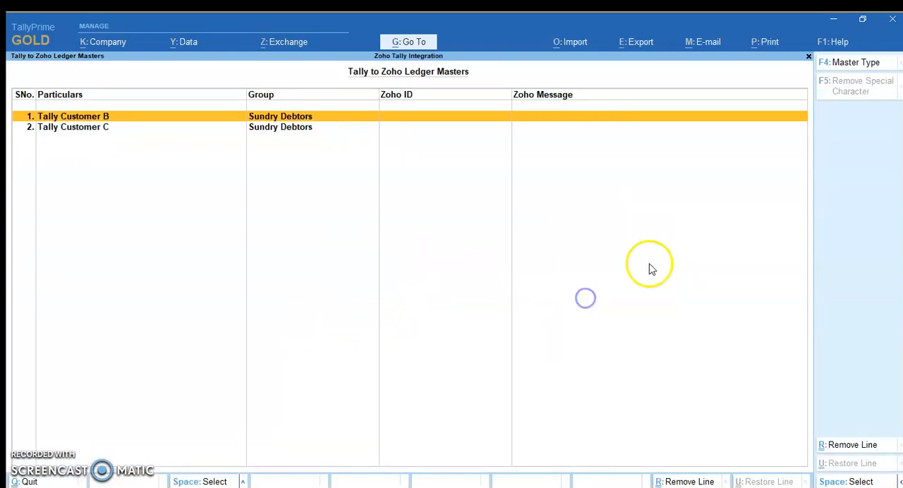
left_click(860, 68)
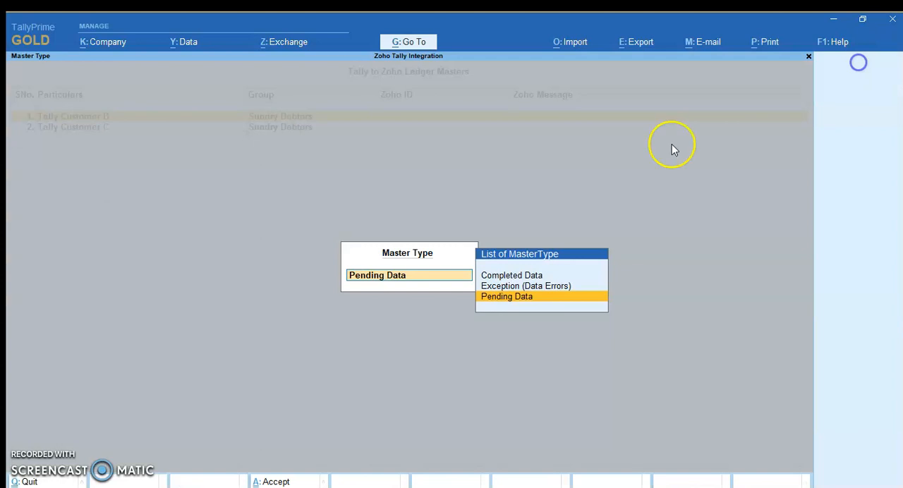
left_click(528, 277)
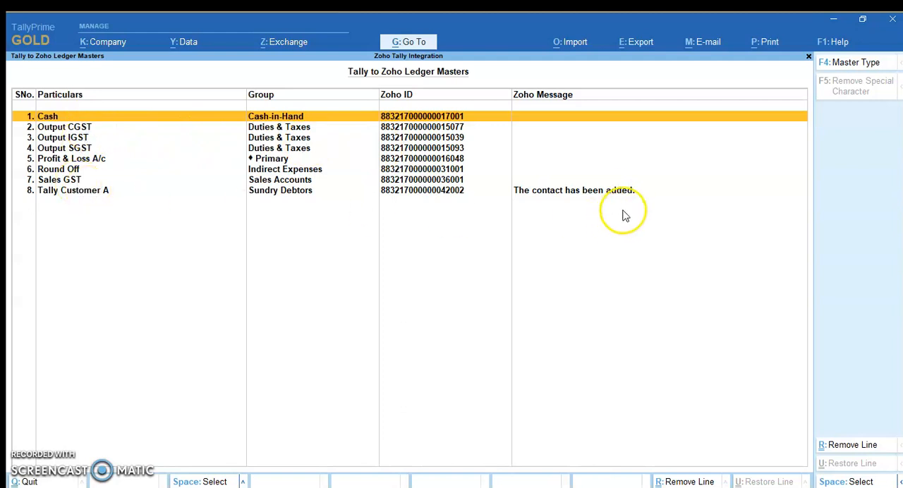
left_click(628, 186)
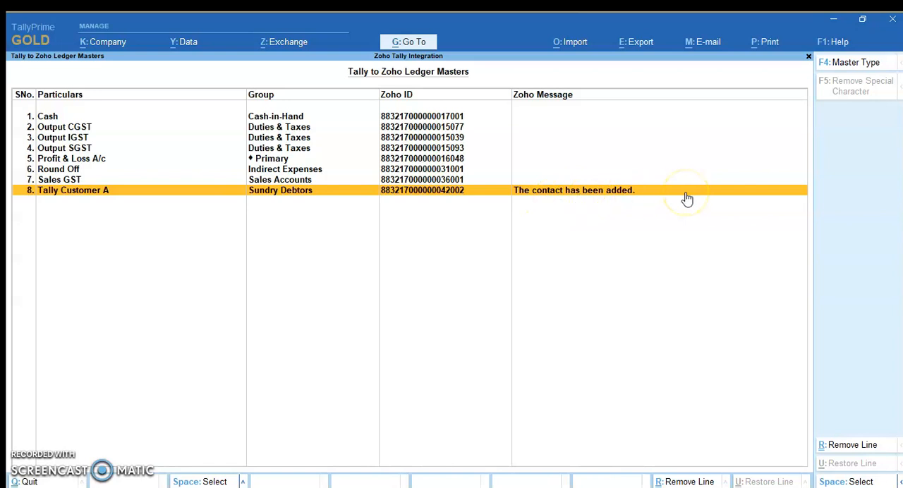
key("Escape")
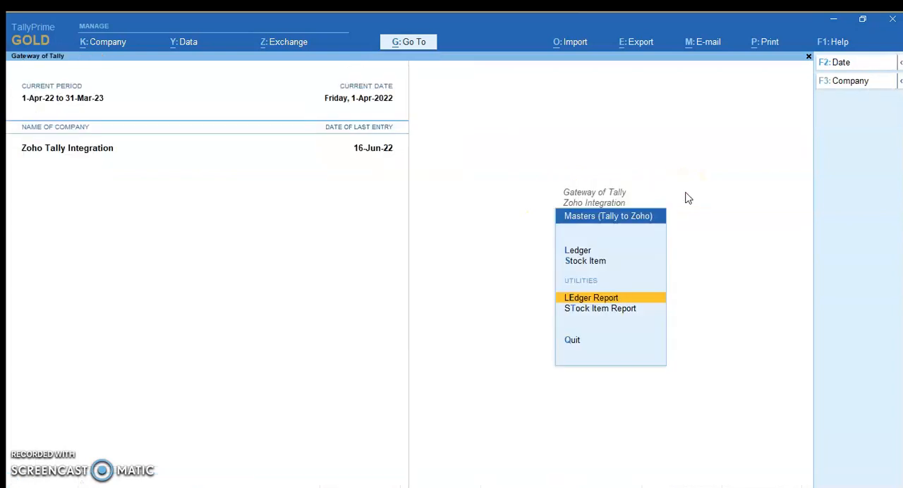
Upload the stock items from Tally to Zoho and review the Completed Data entries in the stock item report
key("Up")
key("Return")
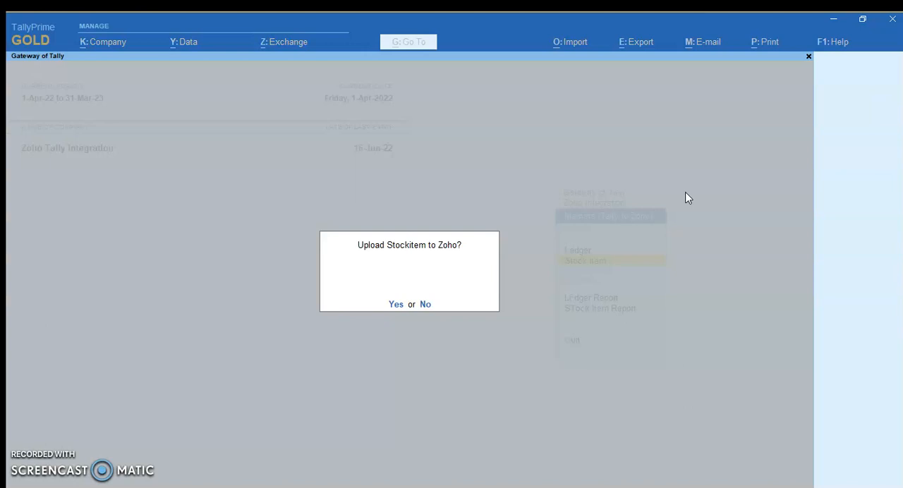
key("Return")
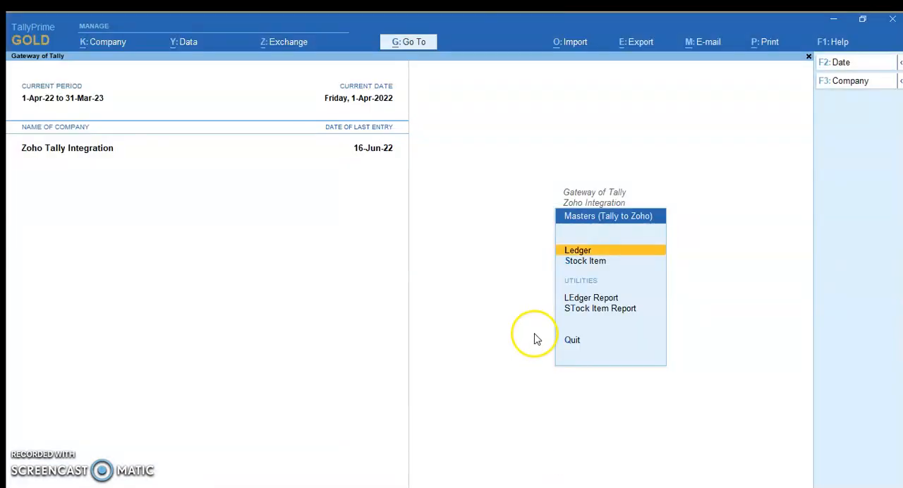
left_click(622, 311)
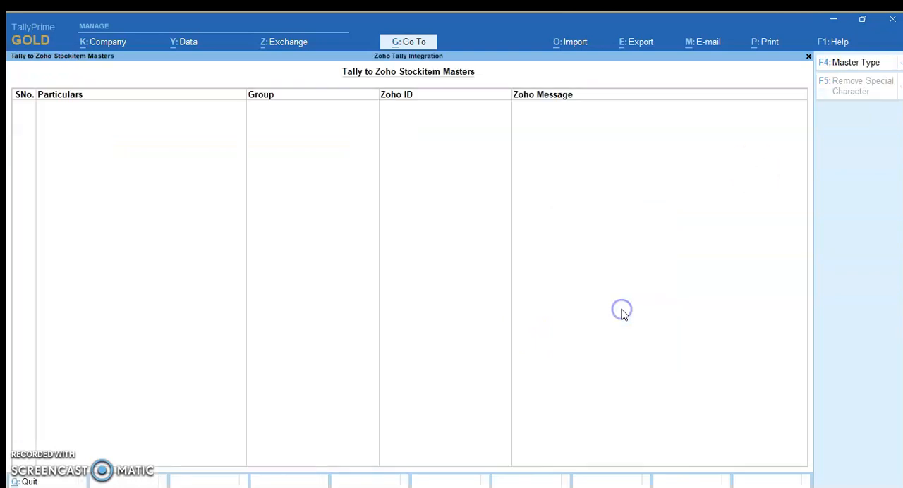
left_click(842, 64)
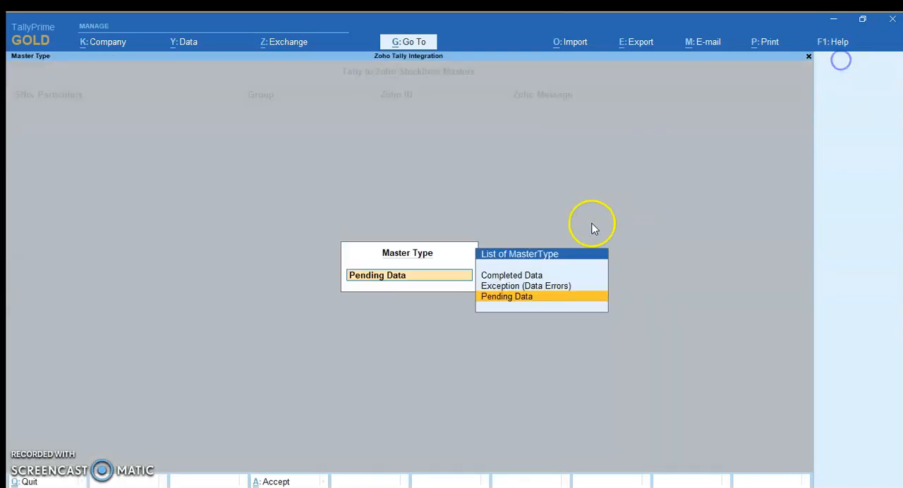
left_click(530, 274)
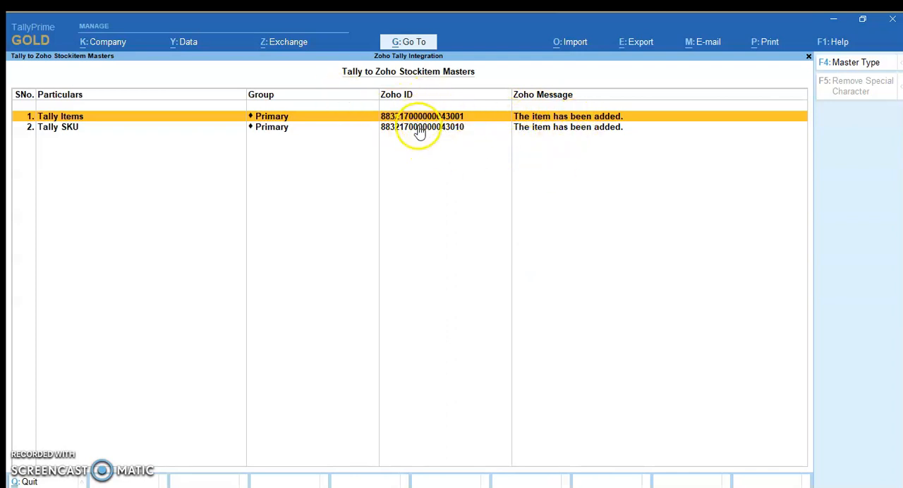
key("Escape")
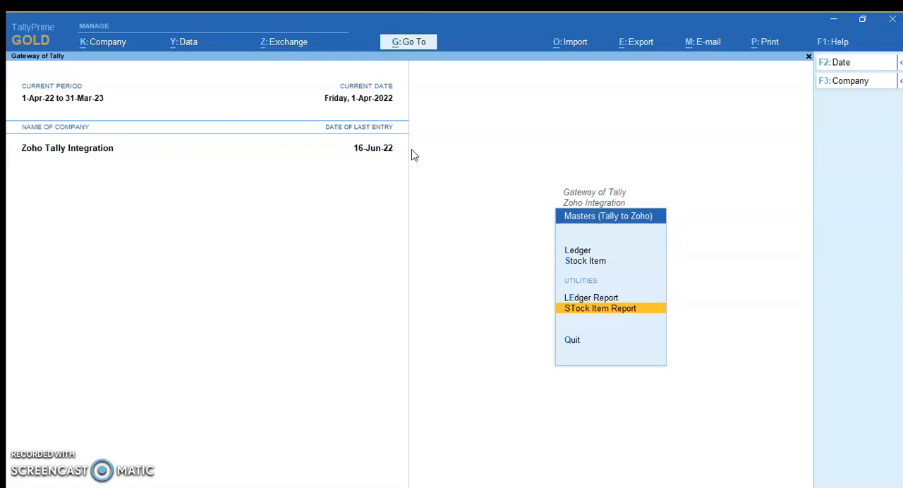
Return to the Gateway of Tally and start a sales voucher with Tally Customer A as the party account
key("Escape")
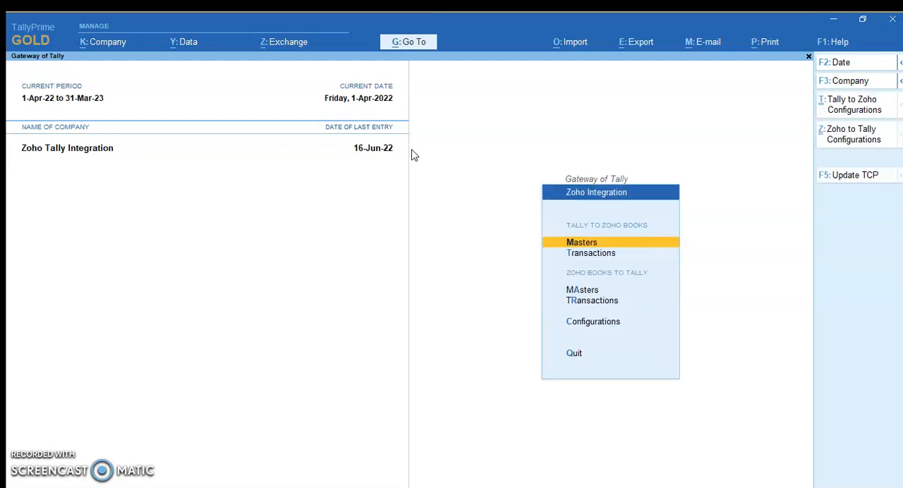
key("Escape")
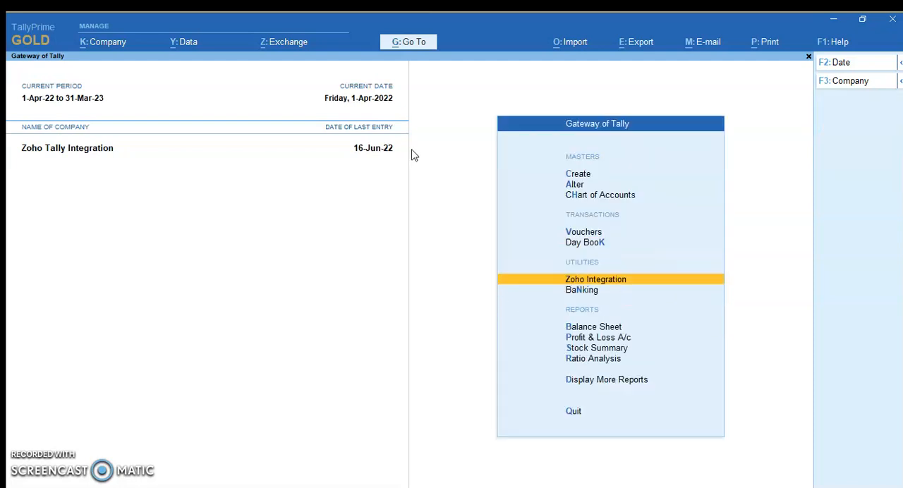
left_click(582, 235)
left_click(94, 114)
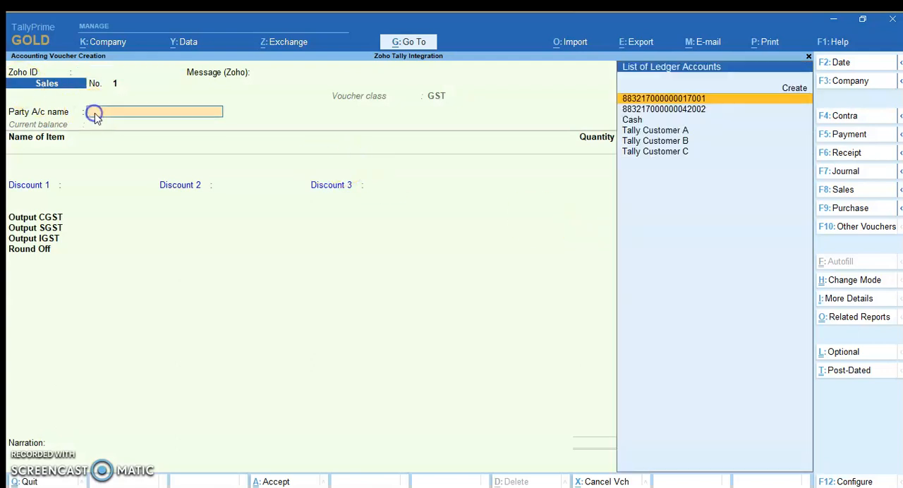
key("Down")
key("Down")
key("Return")
key("BackSpace")
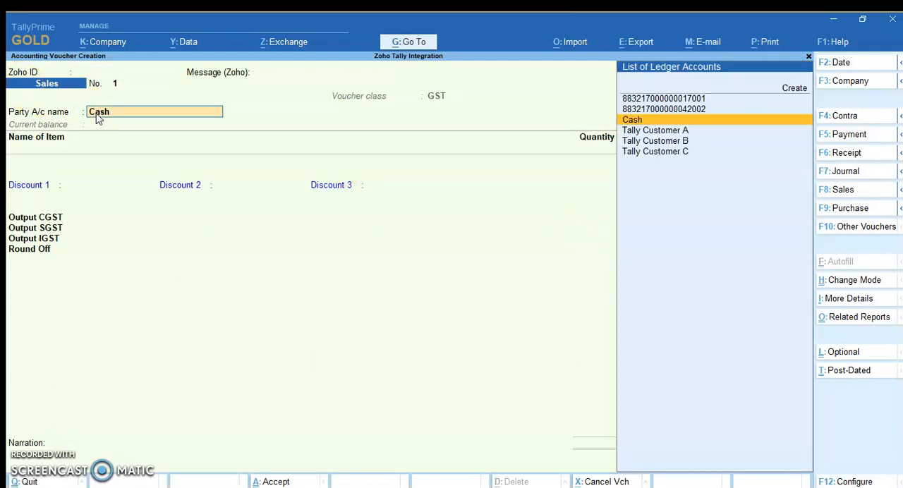
key("Down")
key("Return")
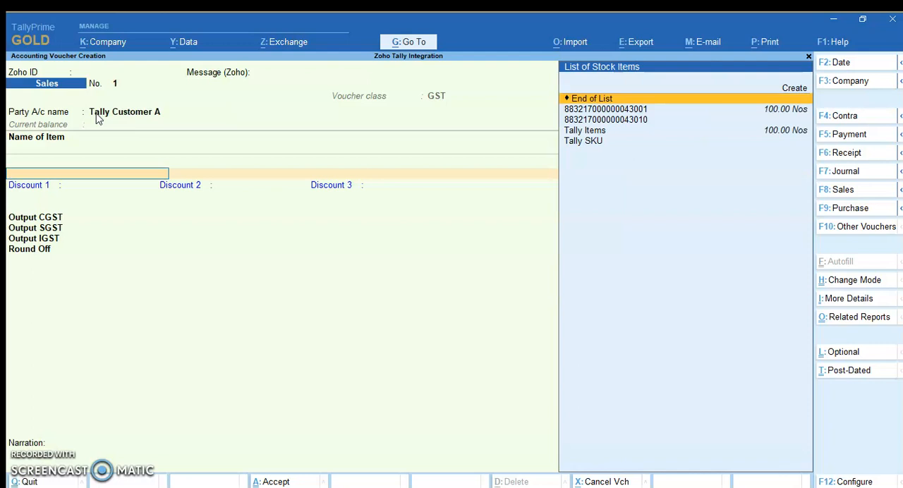
Add Tally Items to the sales voucher with a quantity of 1 and a tax-inclusive rate of 100
key("Down")
key("Down")
key("Down")
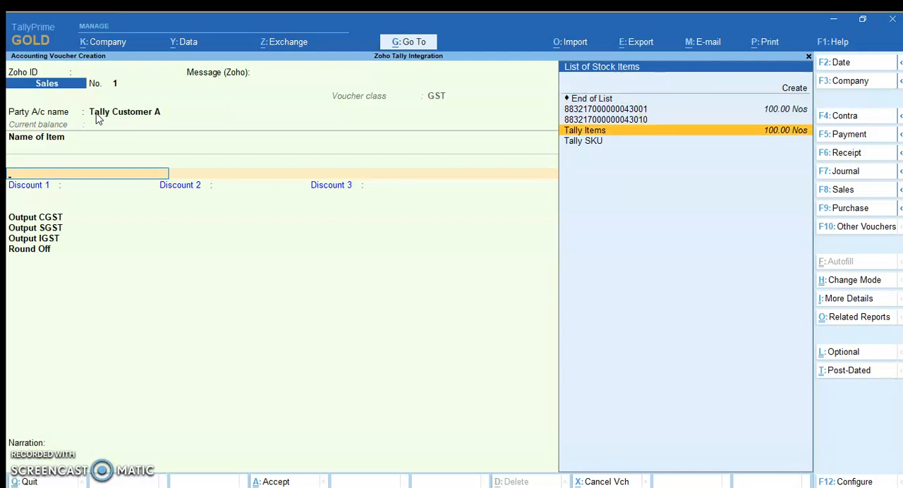
key("Return")
type("10")
key("Return")
type("100")
key("Return")
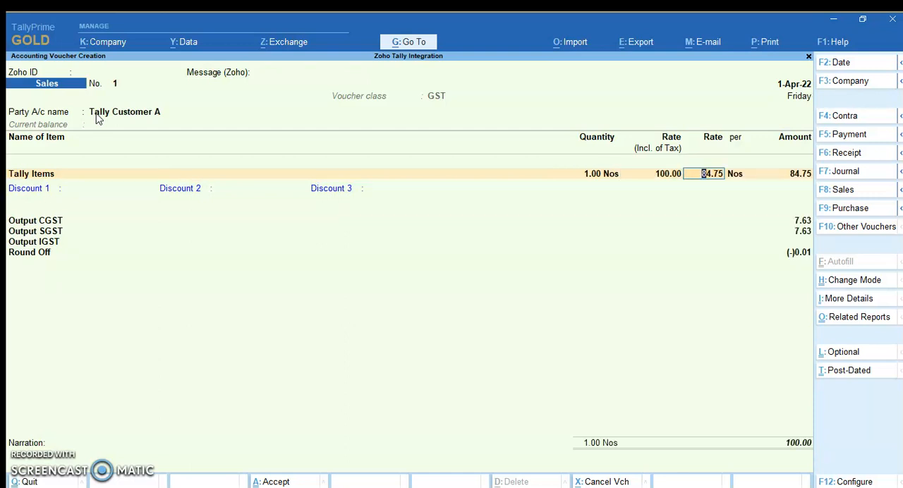
Set the voucher date to 16-6-22, leave the discounts empty, save the sales voucher and leave voucher entry
key("F2")
type("16-6-22")
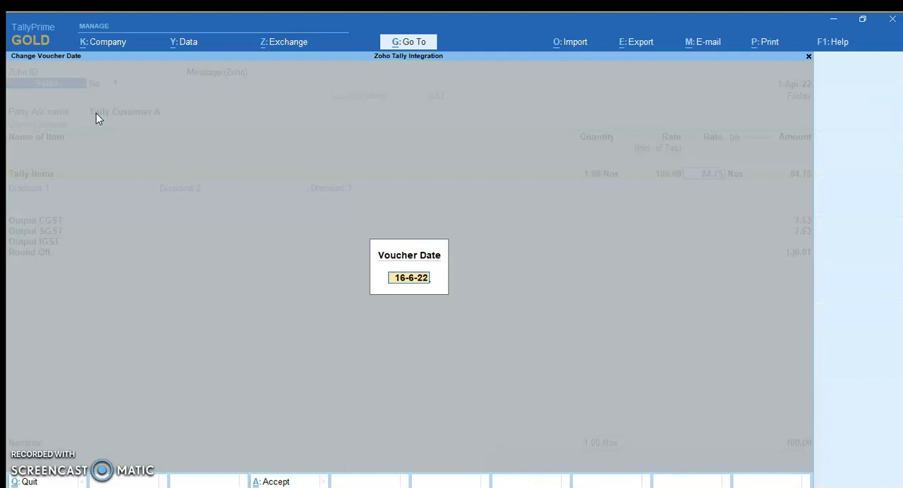
key("Return")
key("Return")
key("Return")
key("Return")
key("Return")
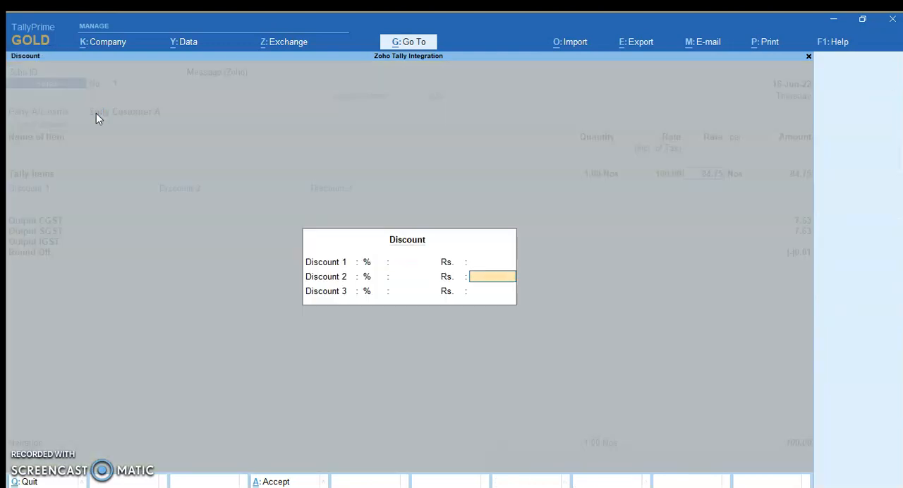
key("ctrl")
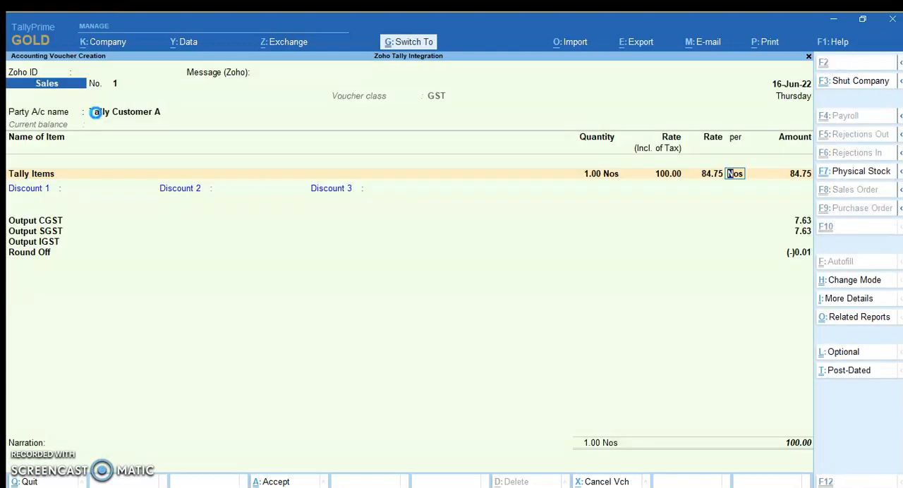
key("ctrl+a")
key("Escape")
key("Return")
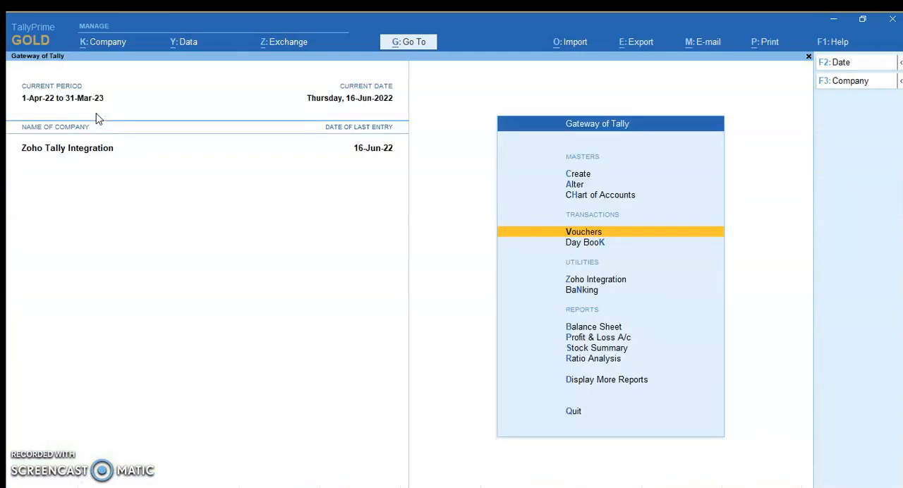
Upload the sales invoices from Tally to Zoho Books through the Zoho integration
left_click(621, 279)
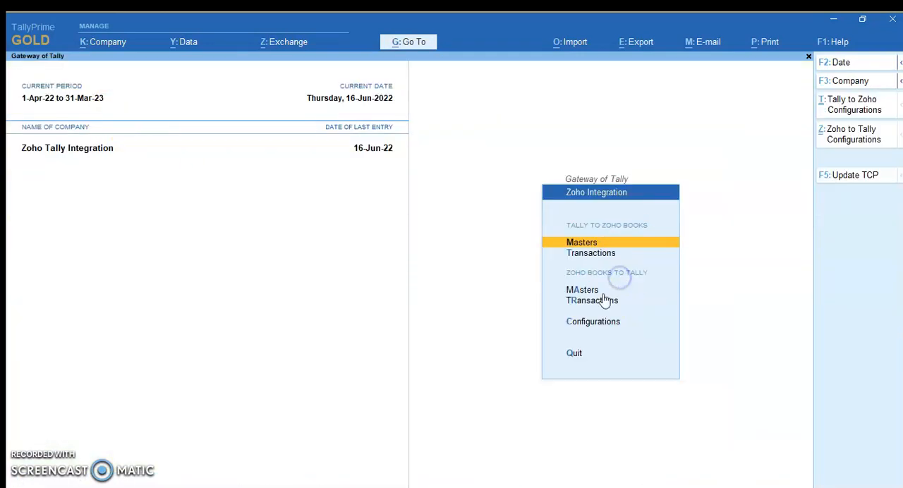
left_click(597, 256)
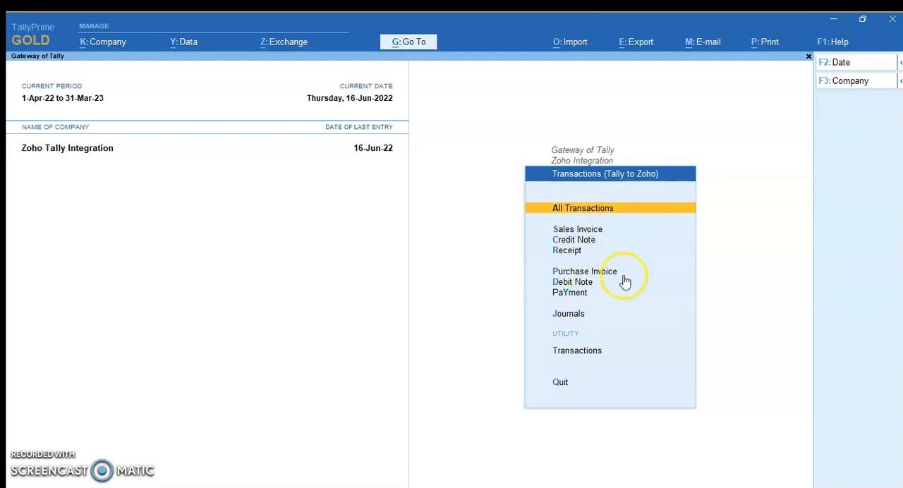
left_click(526, 233)
left_click(530, 235)
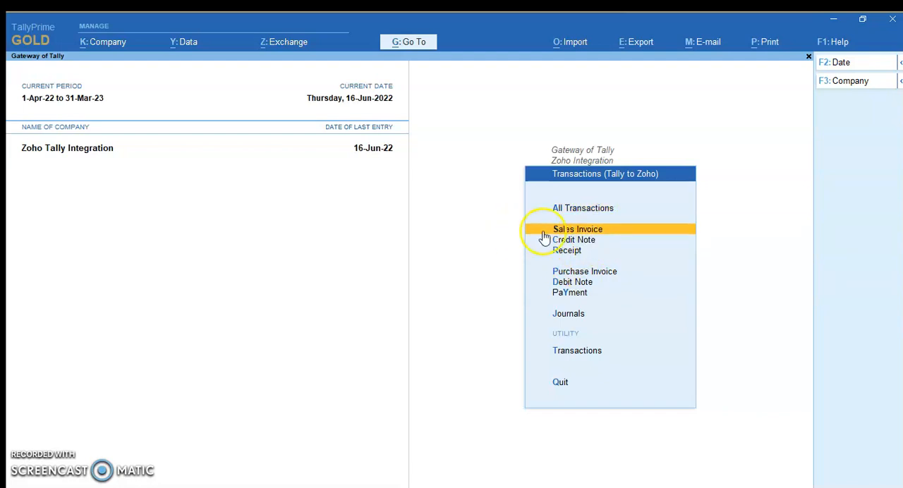
key("Return")
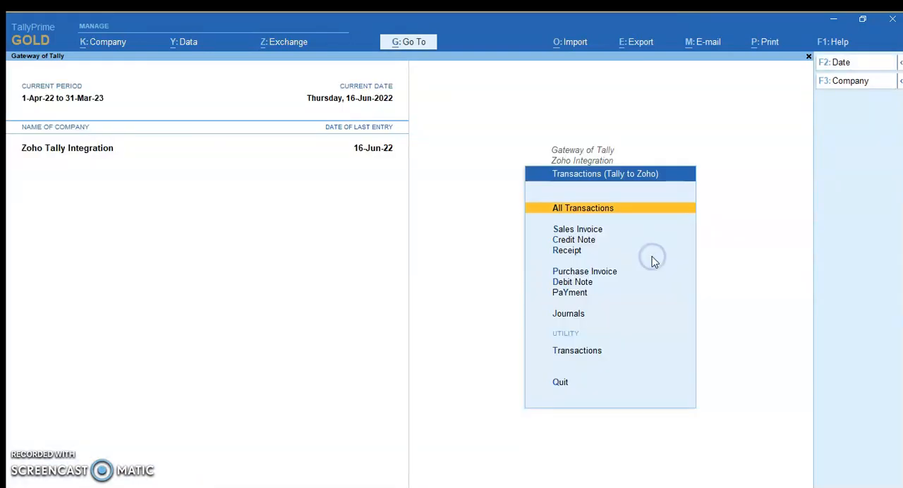
Open the Tally to Zoho transactions report and filter it to Uploaded Transactions
left_click(588, 352)
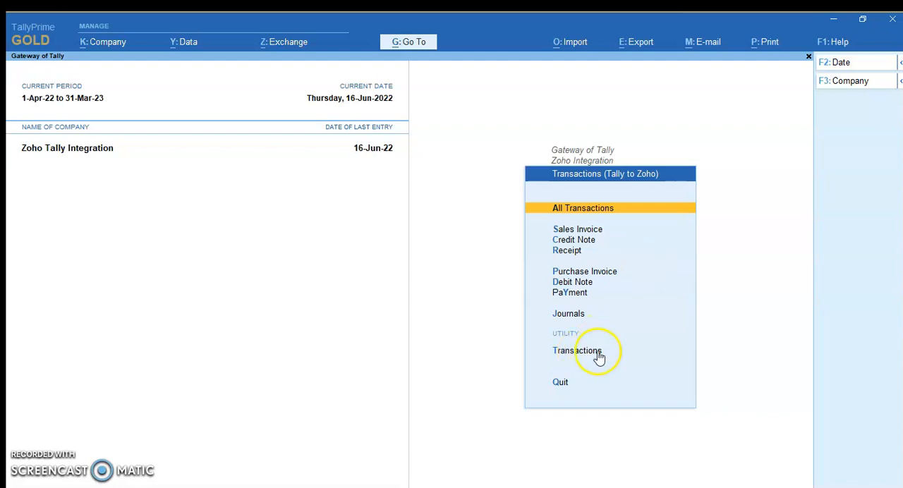
left_click(586, 355)
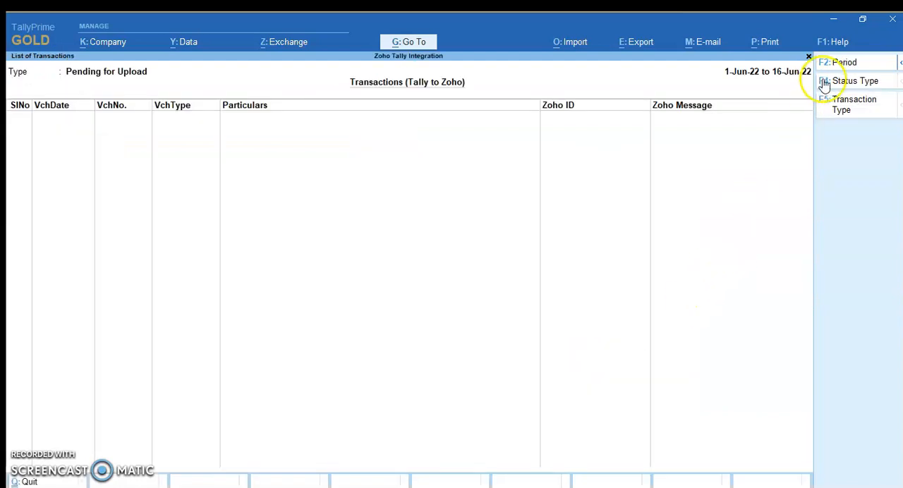
left_click(818, 81)
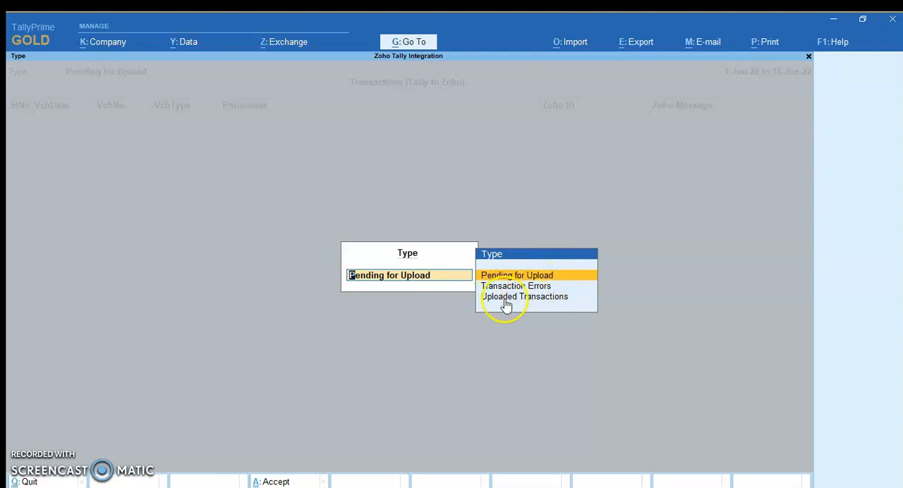
key("Down")
left_click(539, 303)
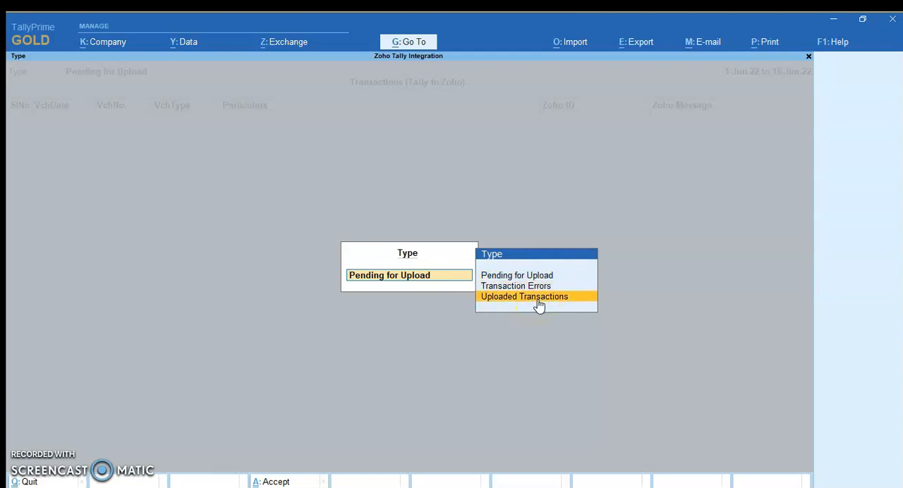
left_click(539, 305)
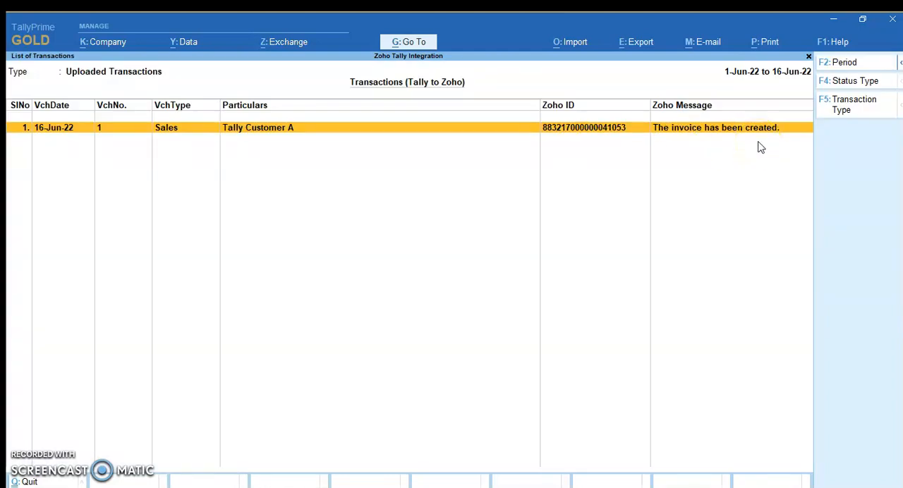
Switch to Zoho Books and check the invoices list for the invoice uploaded from Tally
left_click(78, 487)
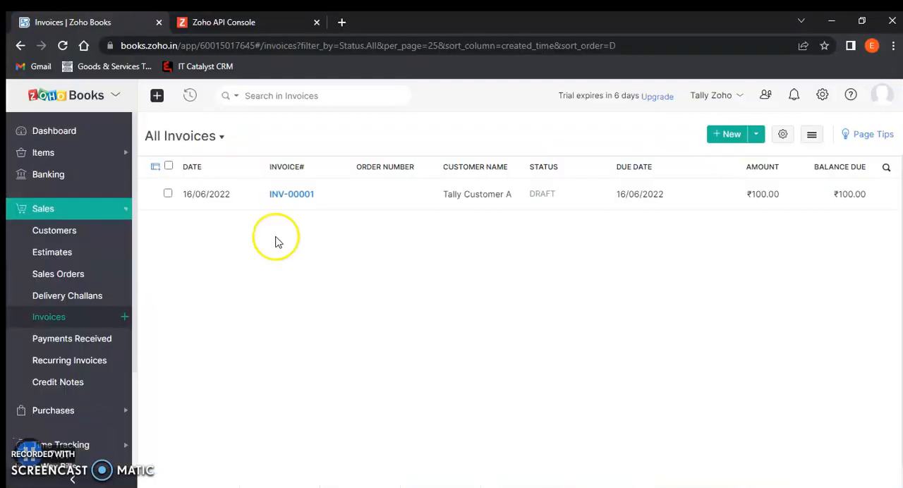
left_click(276, 288)
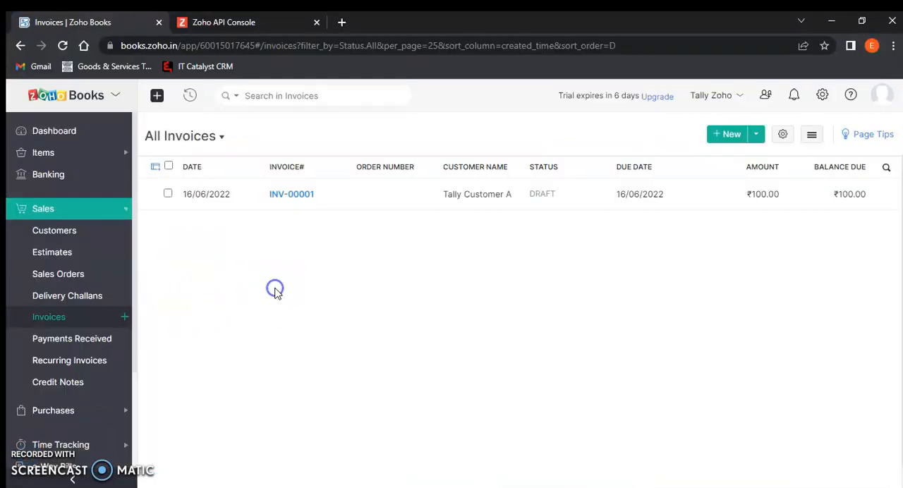
Check the items list and the active customers list in Zoho Books
left_click(62, 153)
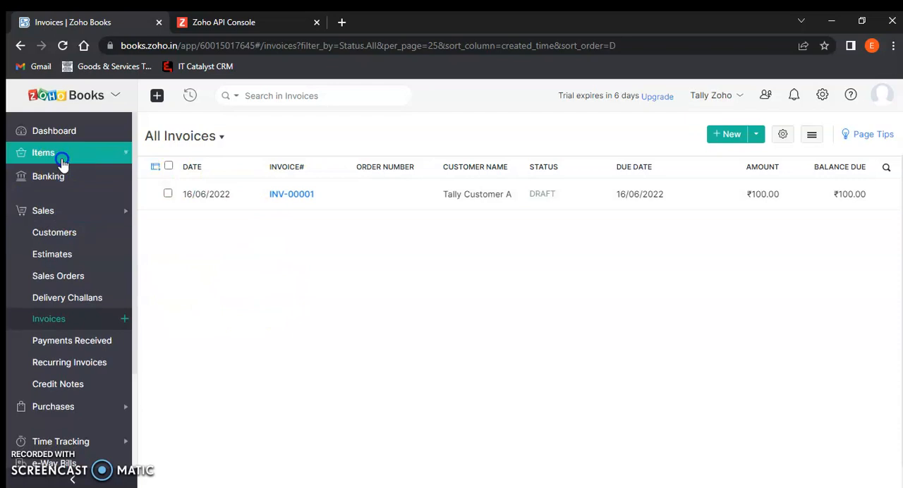
left_click(56, 176)
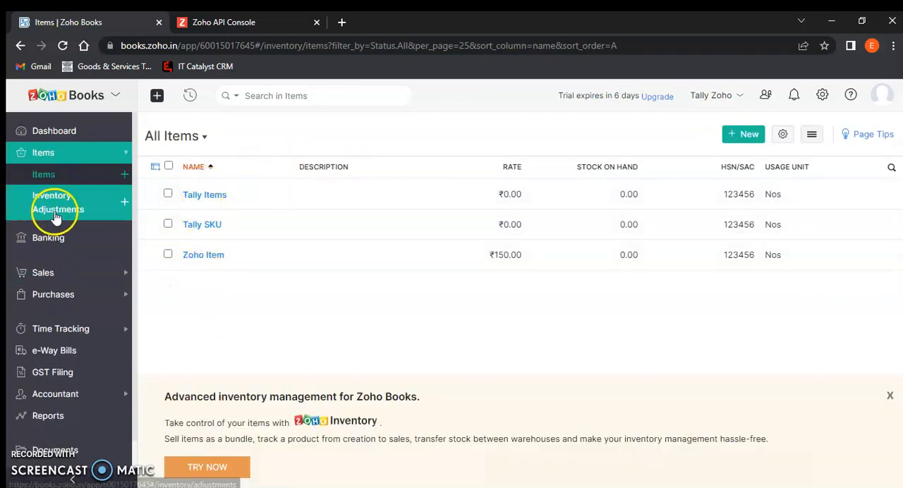
left_click(49, 274)
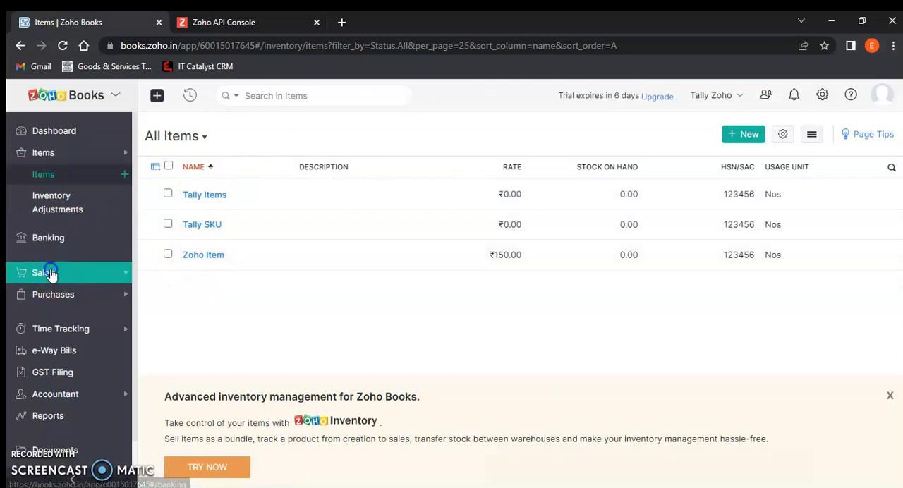
left_click(63, 230)
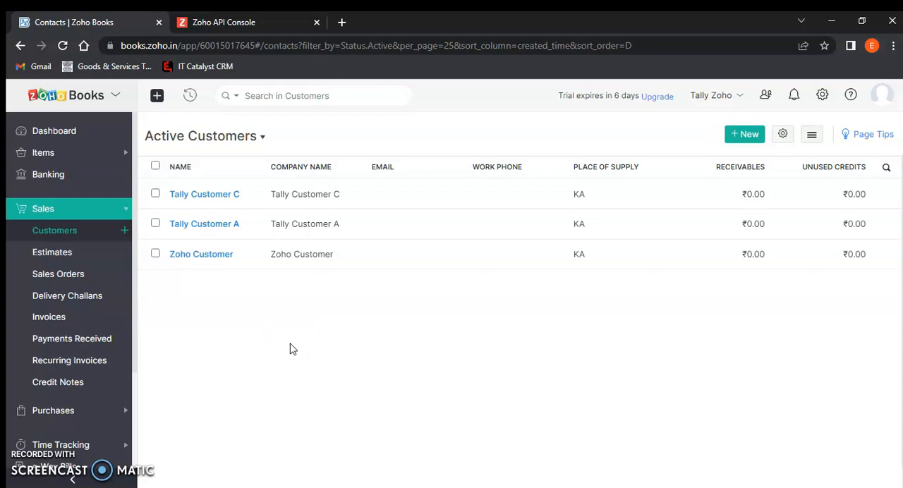
Switch to TallyPrime, leave the transactions report and open the Zoho Books to Tally masters
left_click(283, 487)
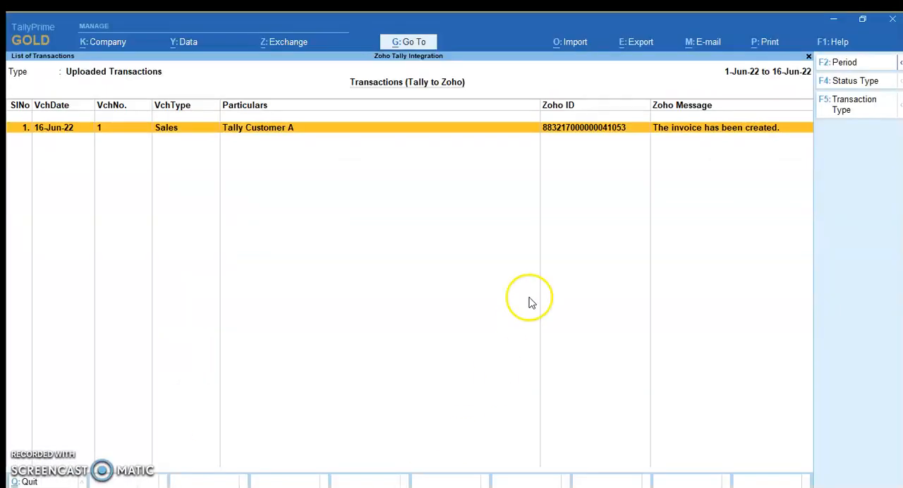
key("Escape")
key("Escape")
key("Escape")
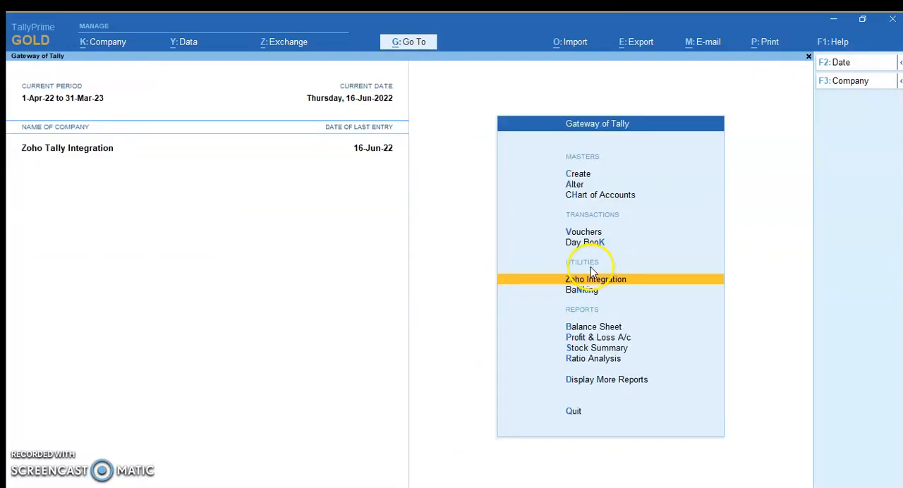
key("Return")
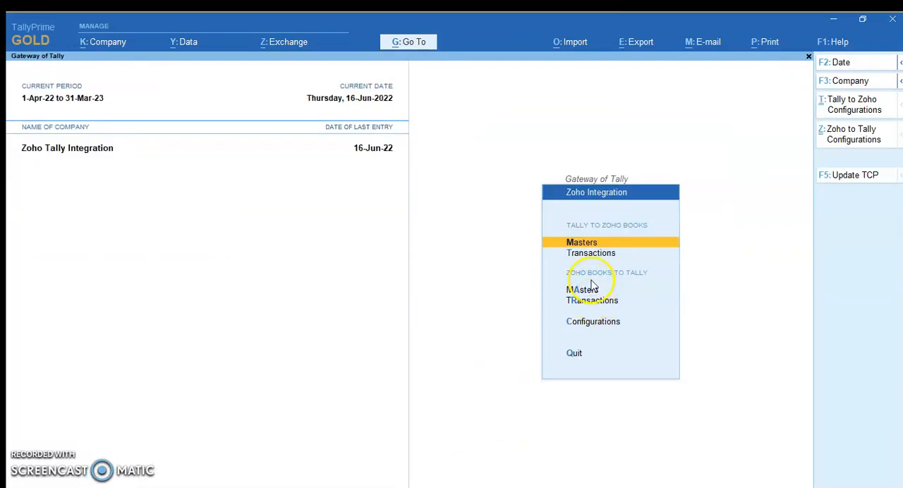
left_click(575, 293)
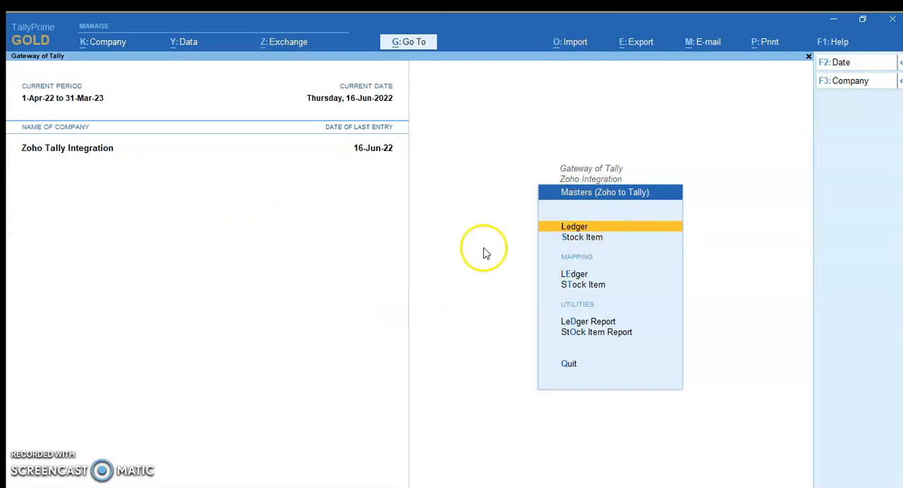
left_click(455, 240)
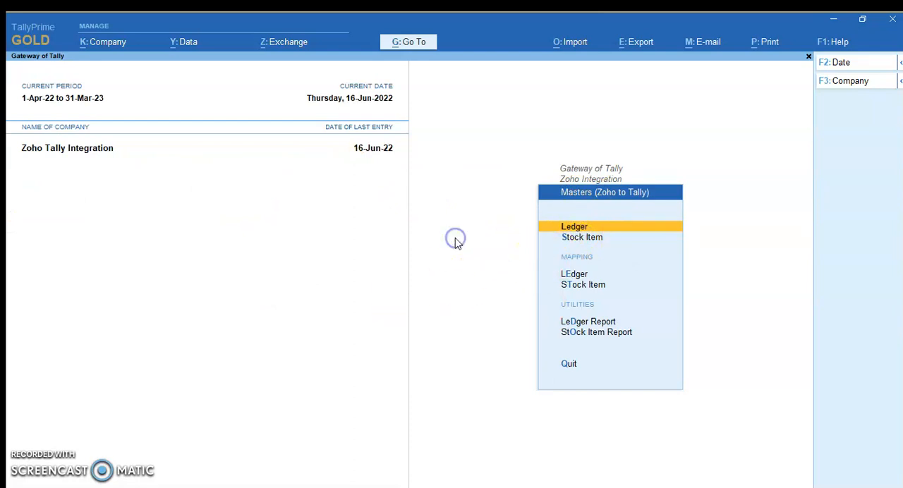
Download the ledgers from Zoho and choose manual mapping for them
key("Return")
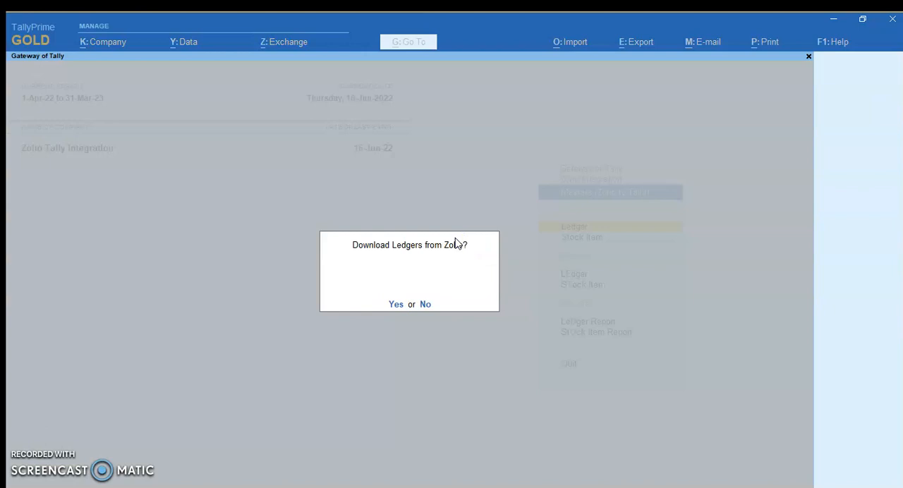
left_click(397, 305)
left_click(238, 296)
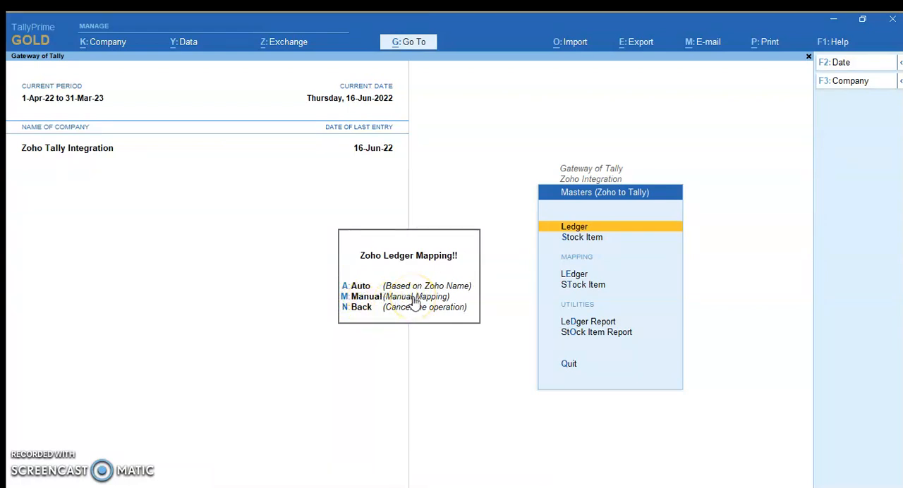
left_click(353, 299)
left_click(381, 308)
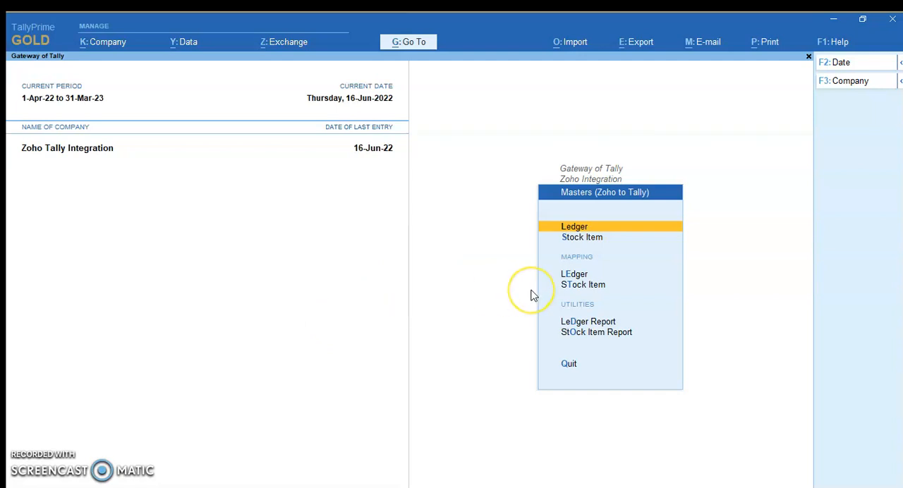
Download the stock items from Zoho and choose manual mapping for them
key("Down")
key("Return")
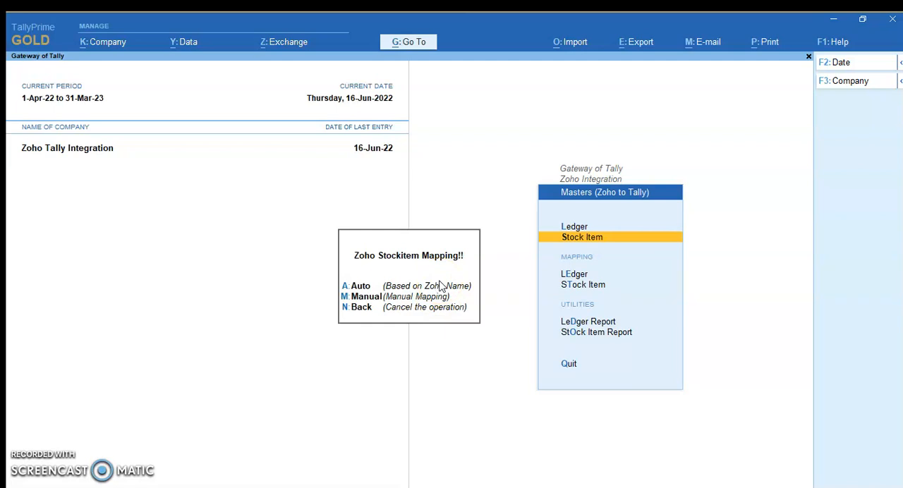
key("m")
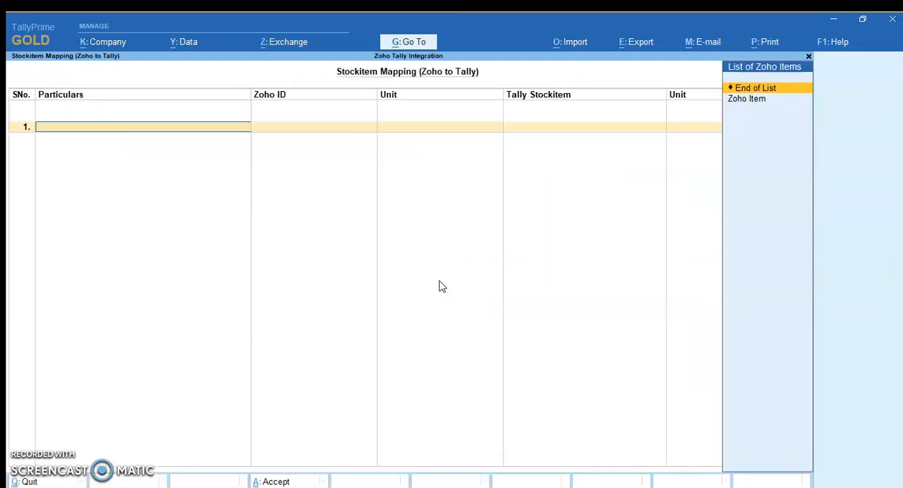
Map Zoho Item to a newly created Tally stock item with the unit Nos and accept the mapping
left_click(747, 100)
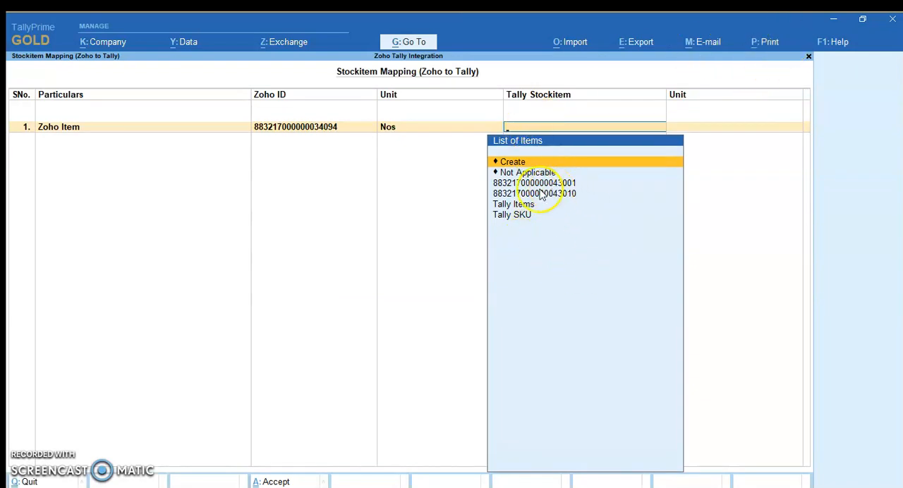
left_click(520, 164)
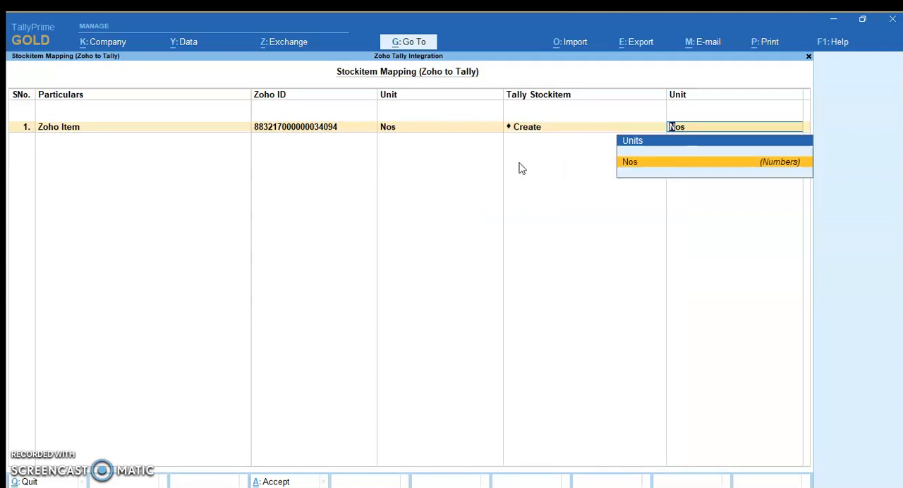
key("Return")
key("Return")
key("Return")
key("Return")
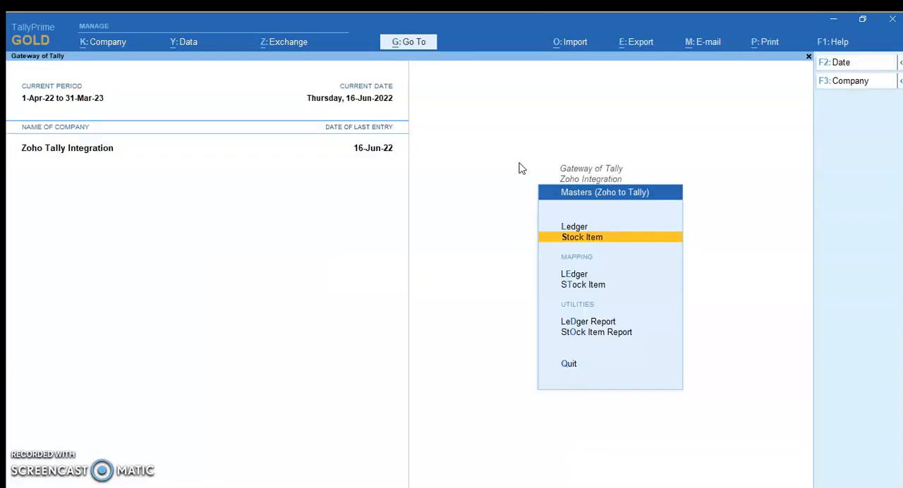
Check the mapped stock items in the Zoho to Tally stock item report by changing its master type, and return to the Zoho Integration options
key("o")
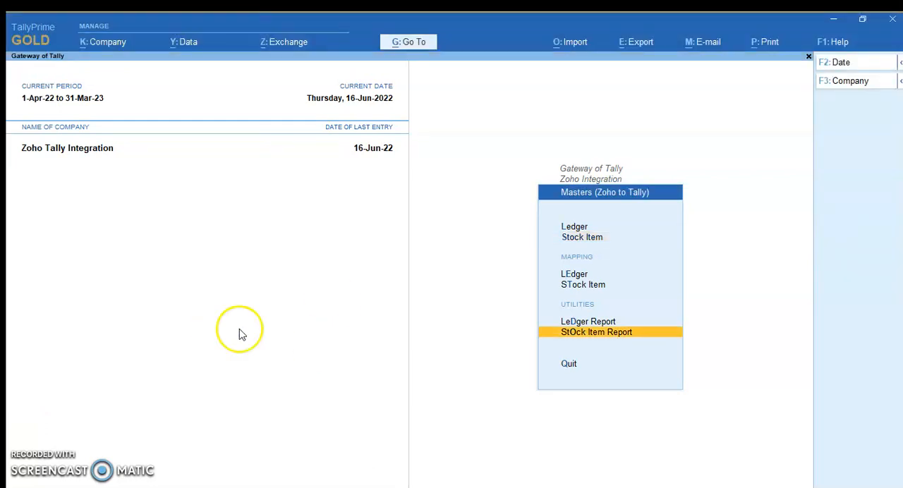
left_click(598, 333)
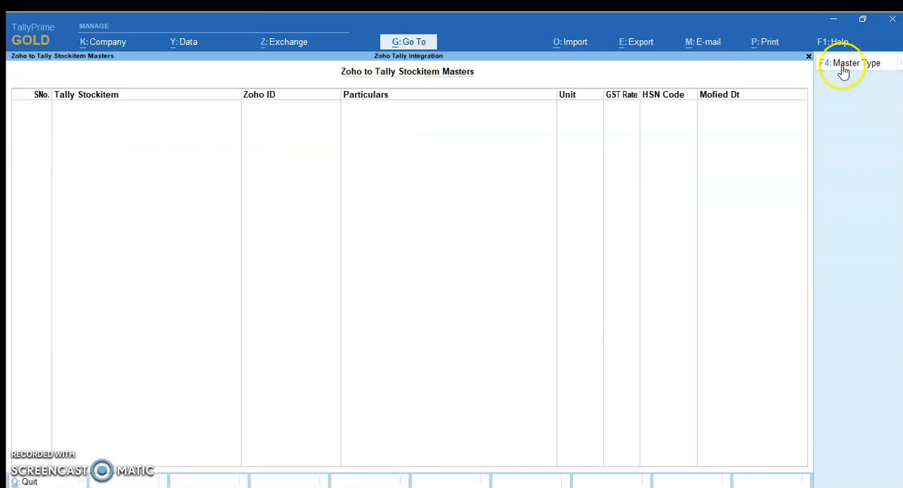
left_click(844, 67)
left_click(499, 276)
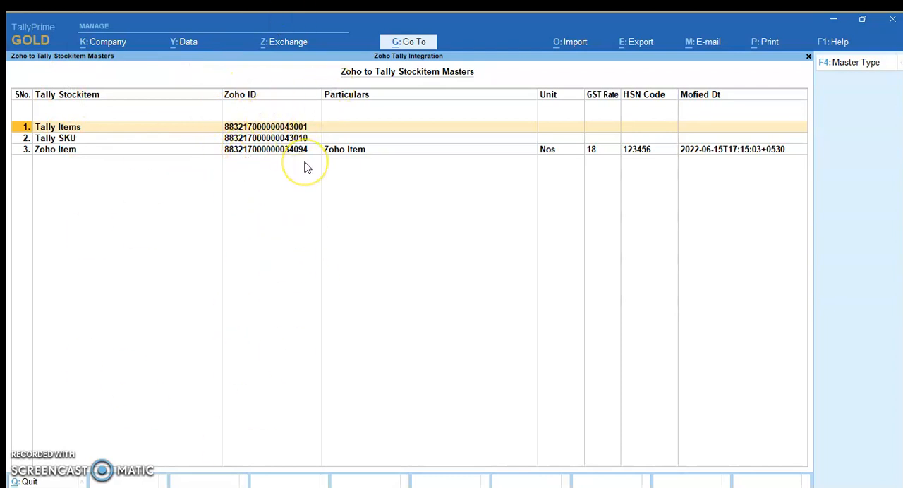
key("Escape")
key("Escape")
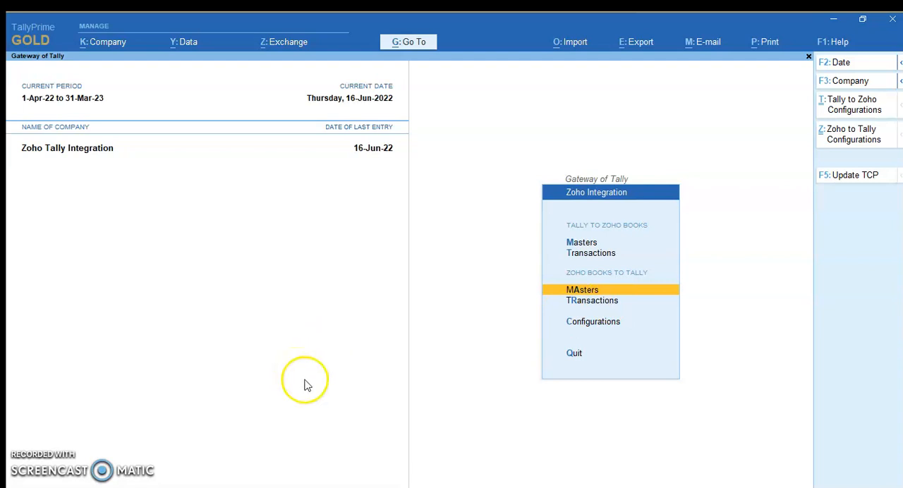
Switch to Zoho Books and start a new sales invoice for Zoho Customer
left_click(319, 487)
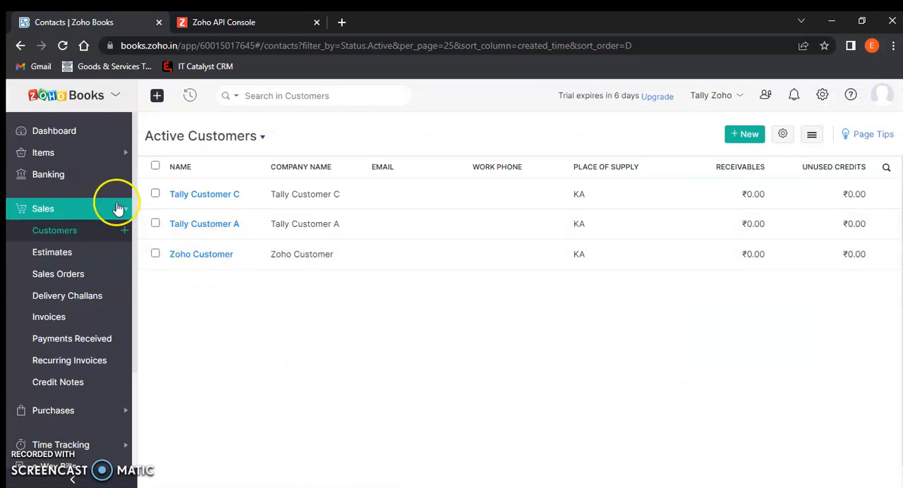
left_click(78, 216)
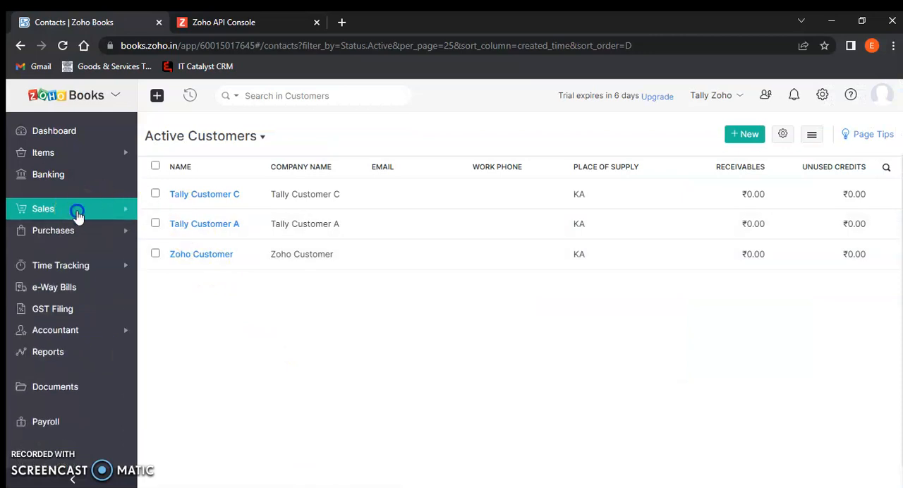
left_click(76, 210)
left_click(67, 317)
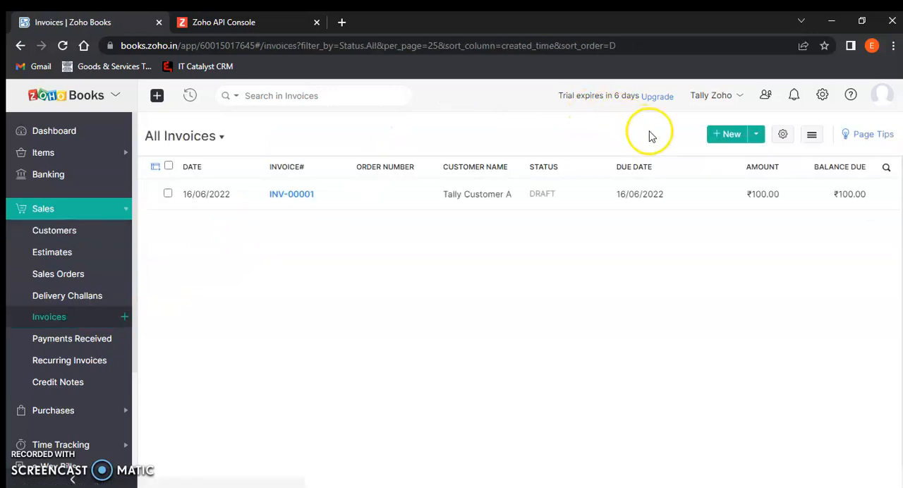
left_click(724, 135)
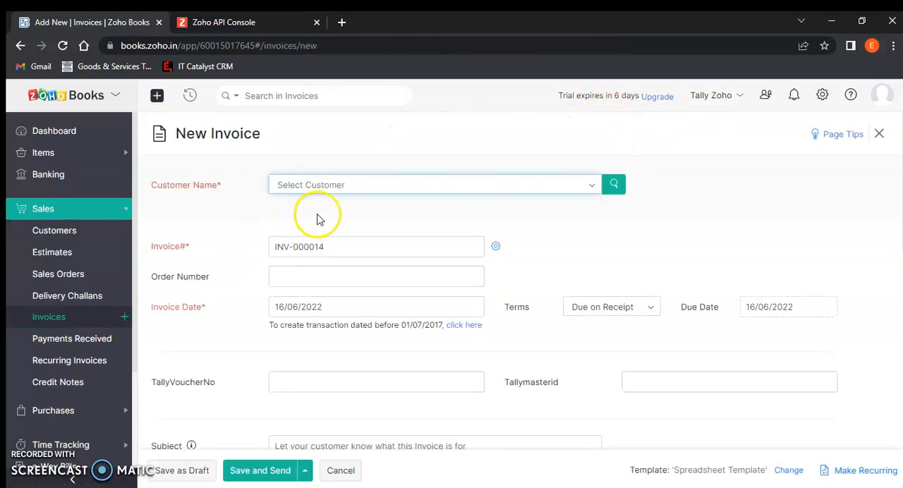
left_click(369, 186)
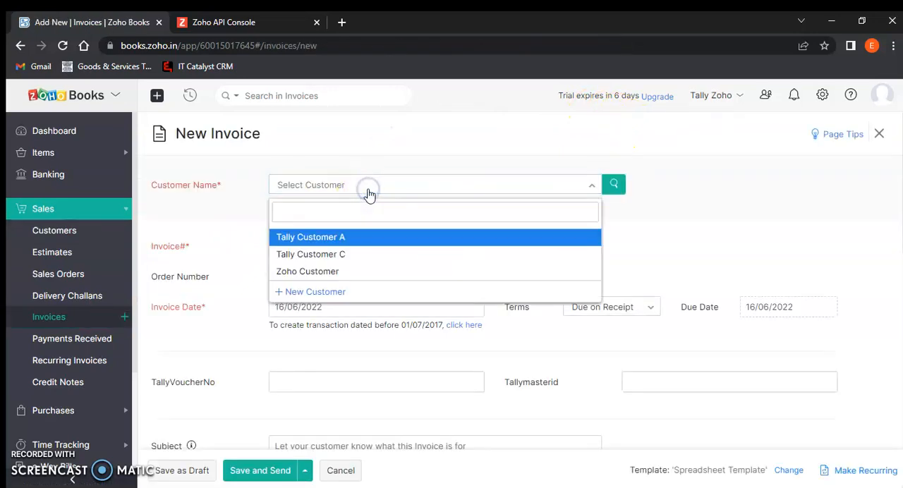
left_click(342, 267)
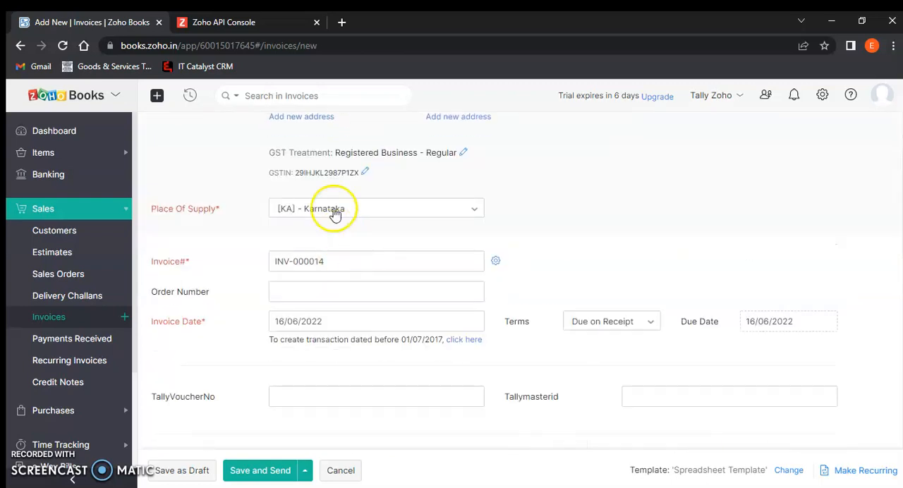
scroll(328, 254, "down", 2)
scroll(312, 292, "down", 4)
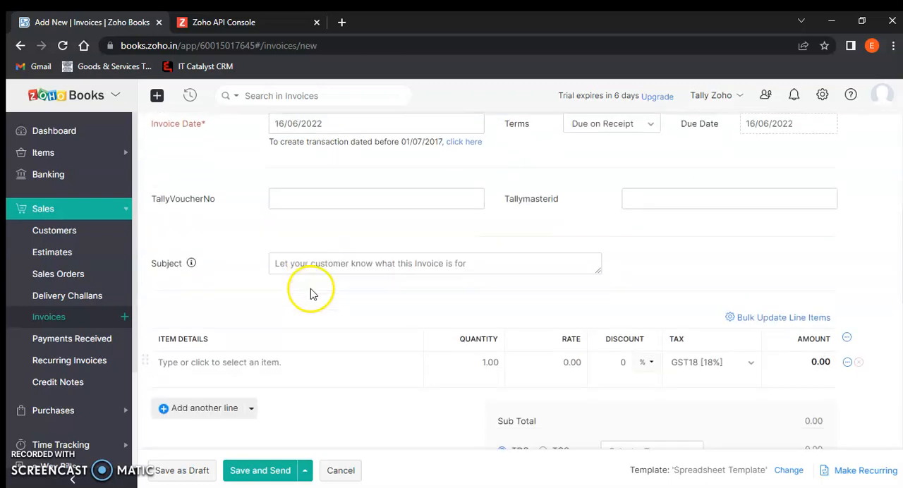
scroll(244, 236, "up", 2)
left_click(242, 231)
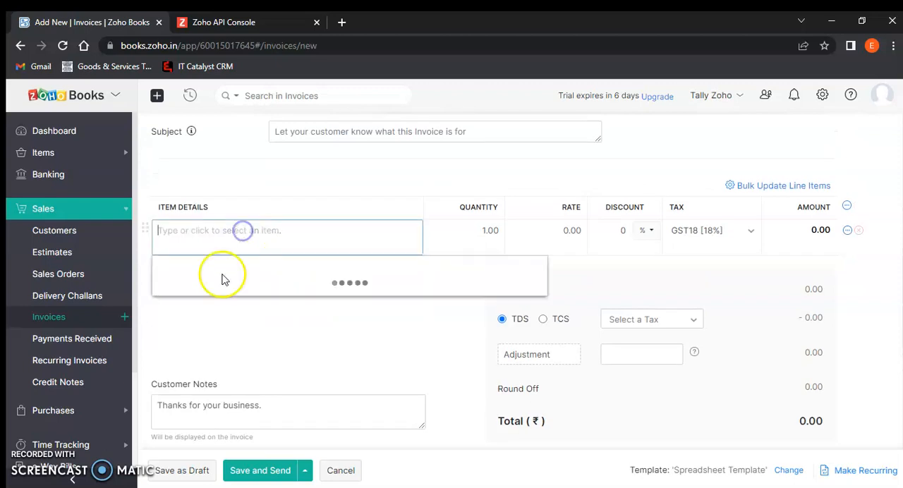
left_click(222, 271)
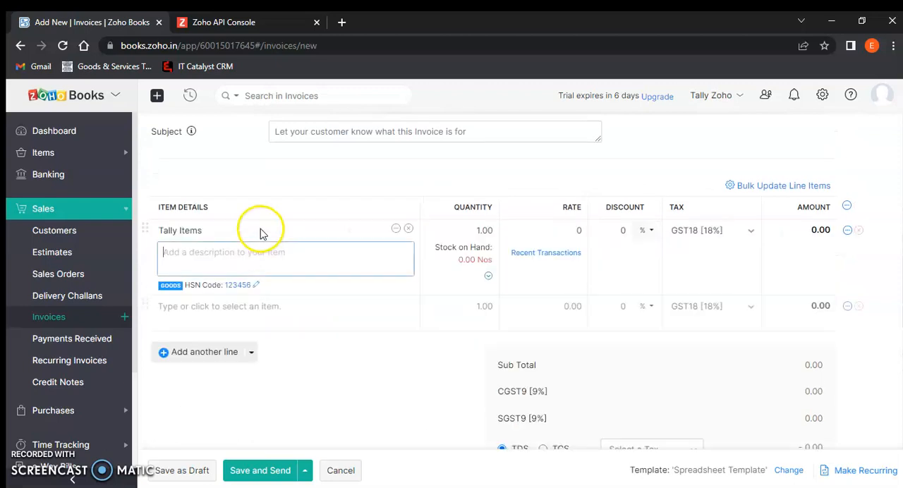
left_click(409, 228)
Add Zoho Item as the invoice's line item and save the invoice with its e-mail set for scheduled sending
left_click(212, 350)
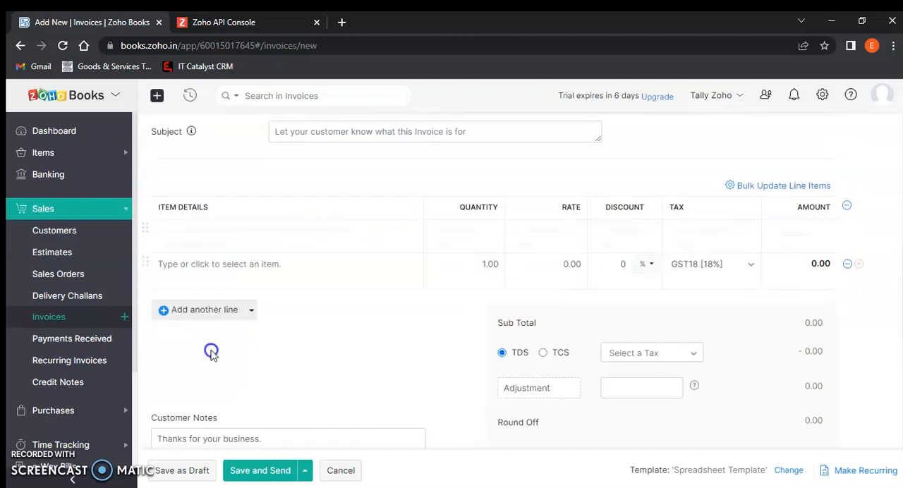
scroll(306, 410, "down", 4)
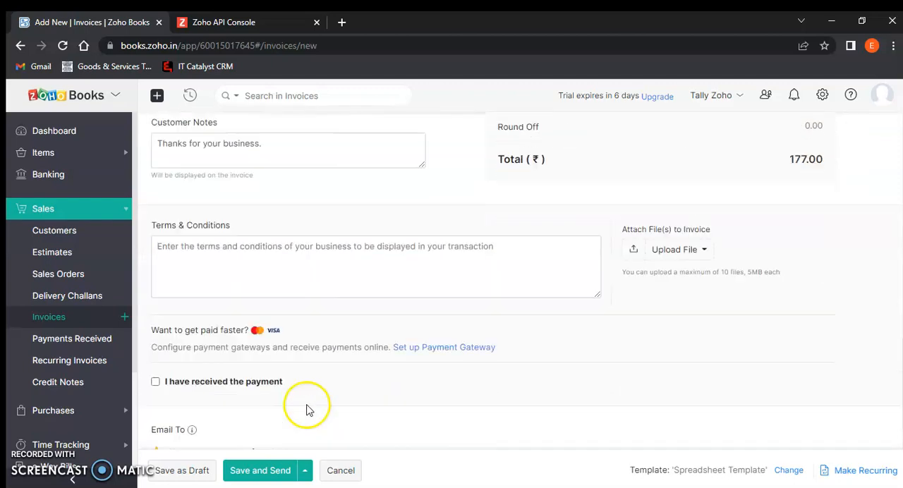
left_click(304, 471)
left_click(305, 448)
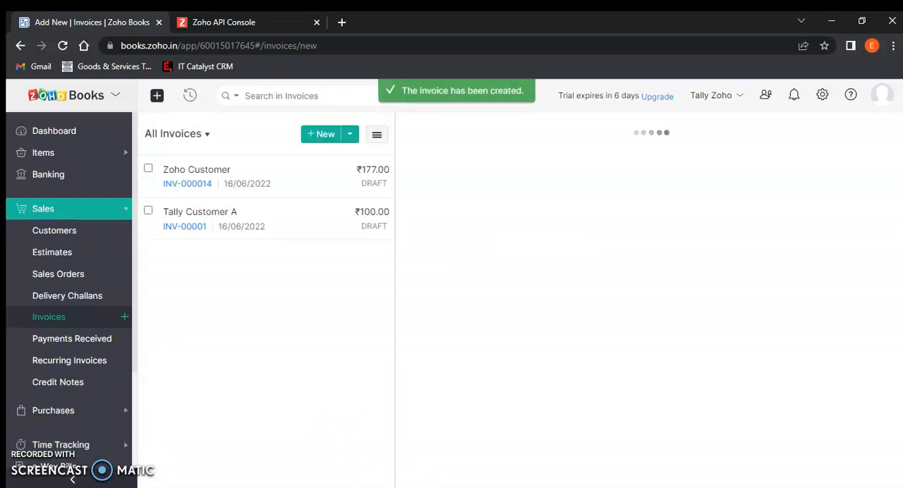
Switch back to TallyPrime and return to the Gateway of Tally
left_click(295, 420)
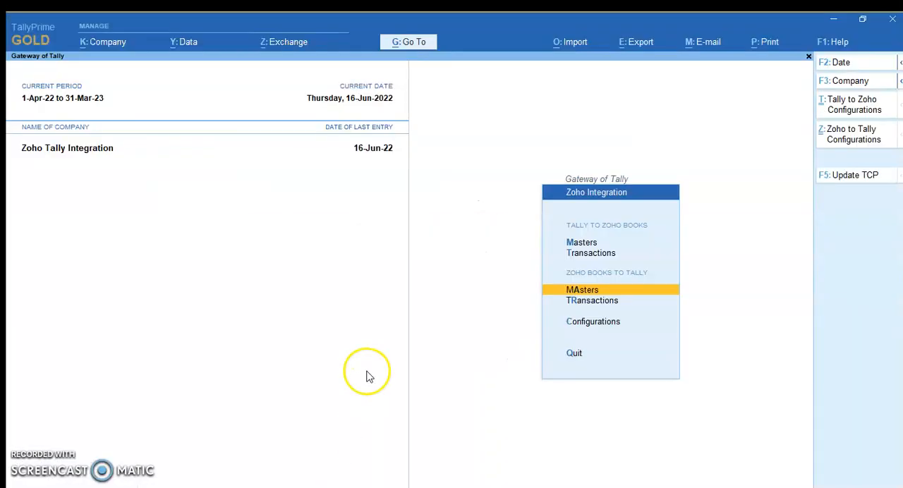
left_click(367, 366)
left_click(285, 290)
left_click(502, 301)
key("Escape")
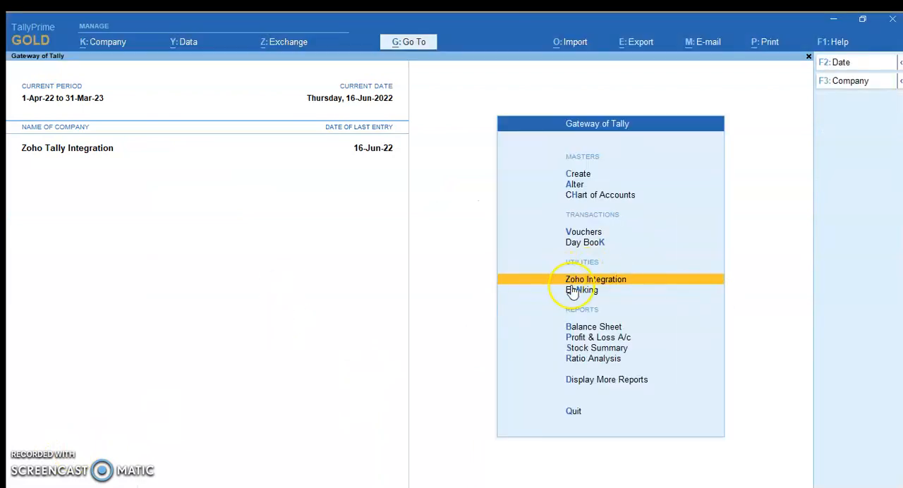
Import the Zoho sales invoices into Tally for the period 16-6-22 to 16-6-22
left_click(598, 280)
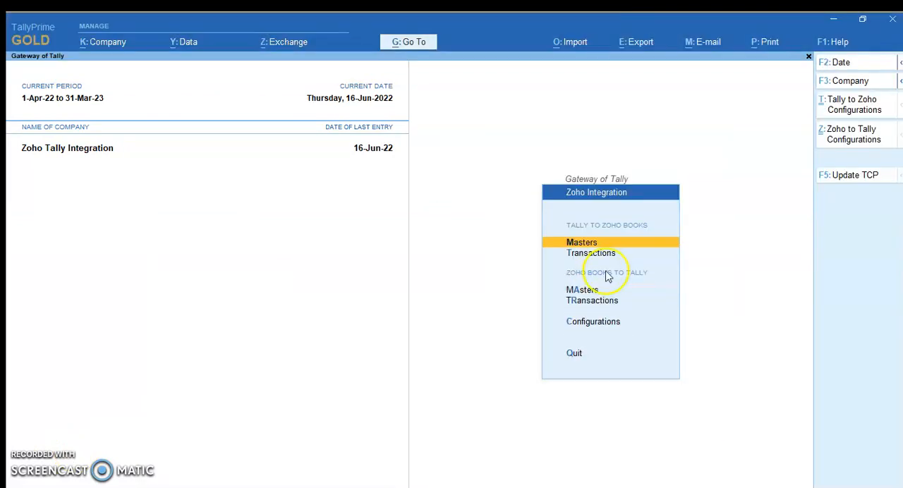
left_click(596, 301)
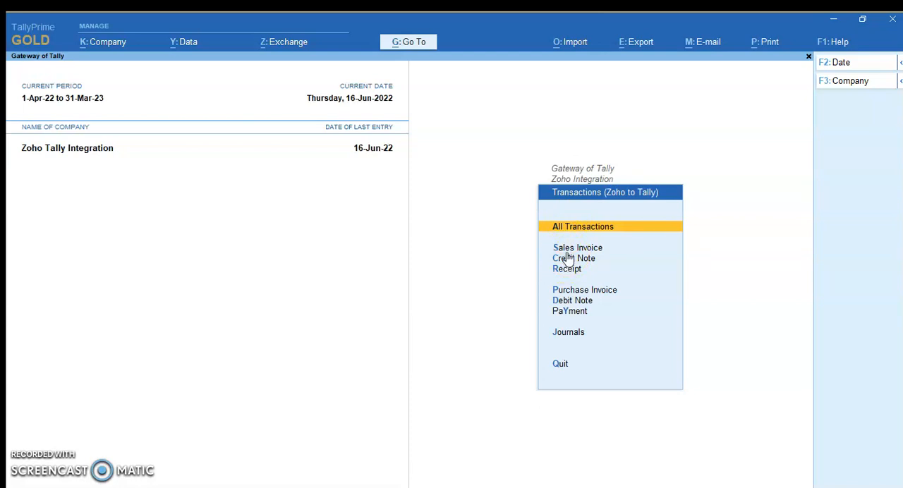
left_click(573, 253)
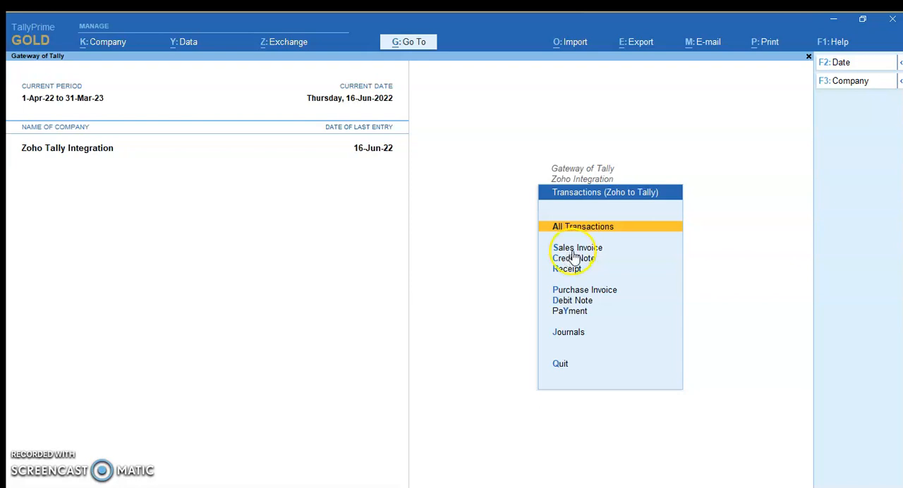
left_click(573, 251)
type("16-6-22")
key("Return")
type("16-6-22")
key("Return")
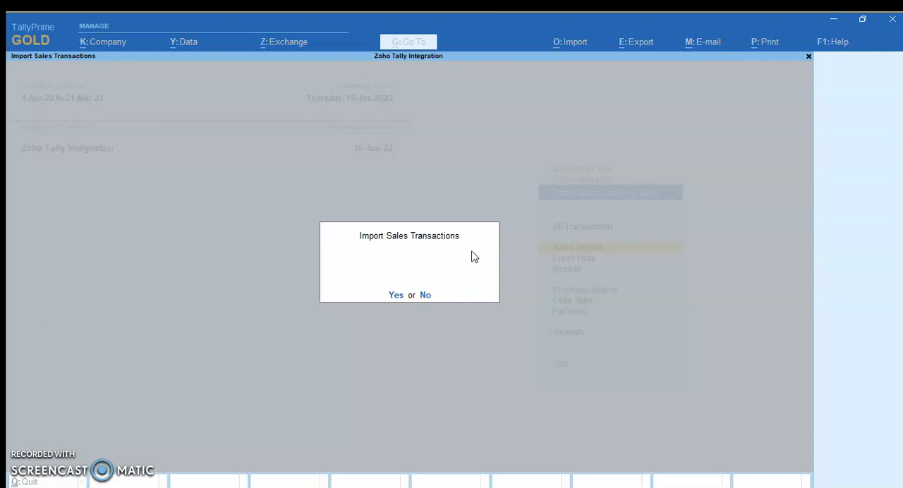
left_click(396, 295)
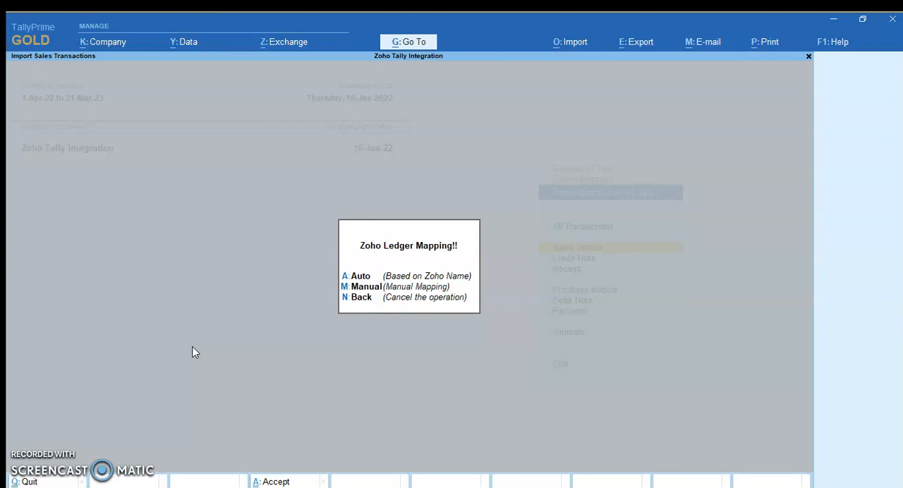
Choose manual Zoho ledger mapping and map the CGST0 (0%) tax to the Output CGST ledger
left_click(369, 286)
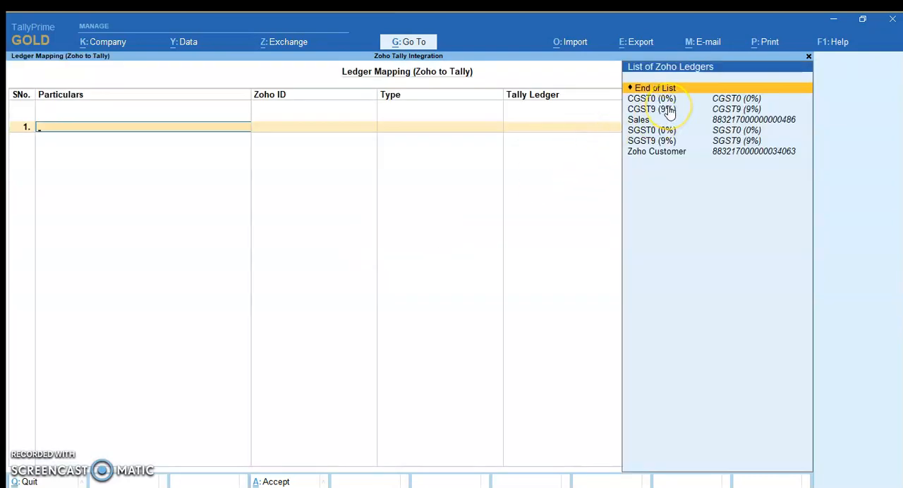
left_click(669, 110)
key("Return")
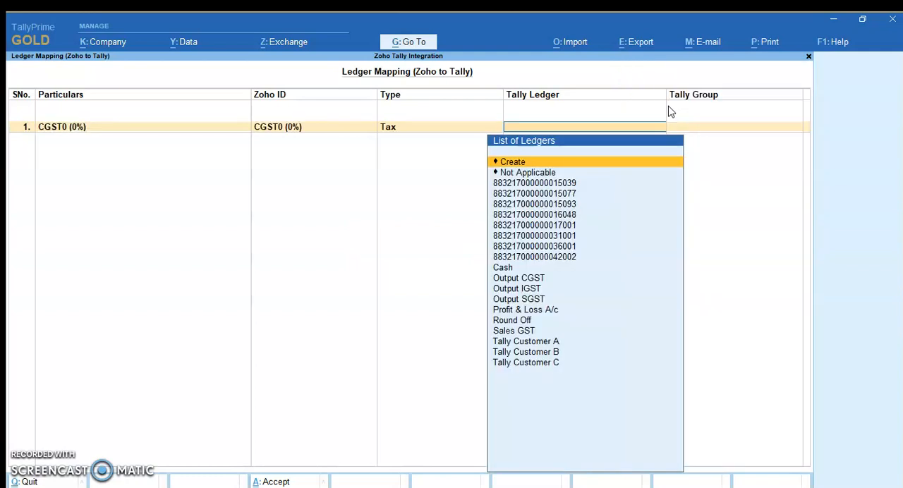
type("cgst")
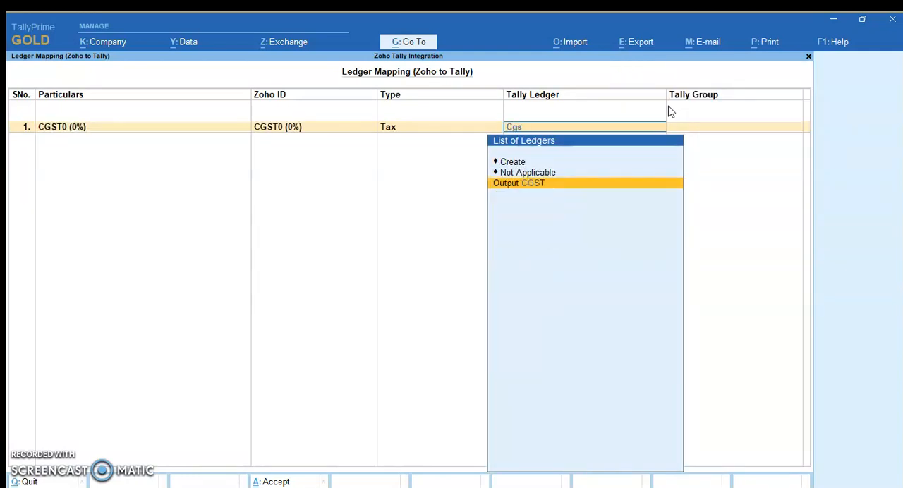
key("Return")
Map the Zoho tax SGST0 (0%) to the Output SGST ledger in Tally
type("Sgst")
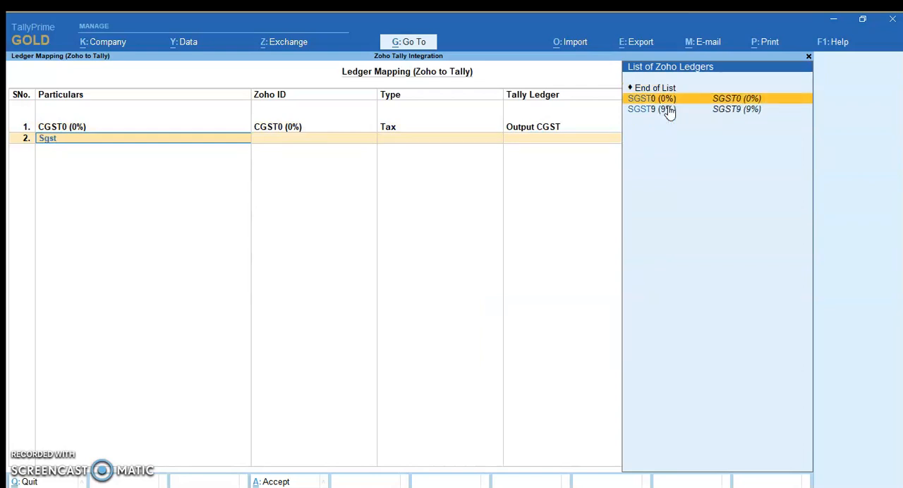
key("Return")
type("Sgst")
key("Down")
key("Down")
key("Return")
key("BackSpace")
type("Sgst")
key("Return")
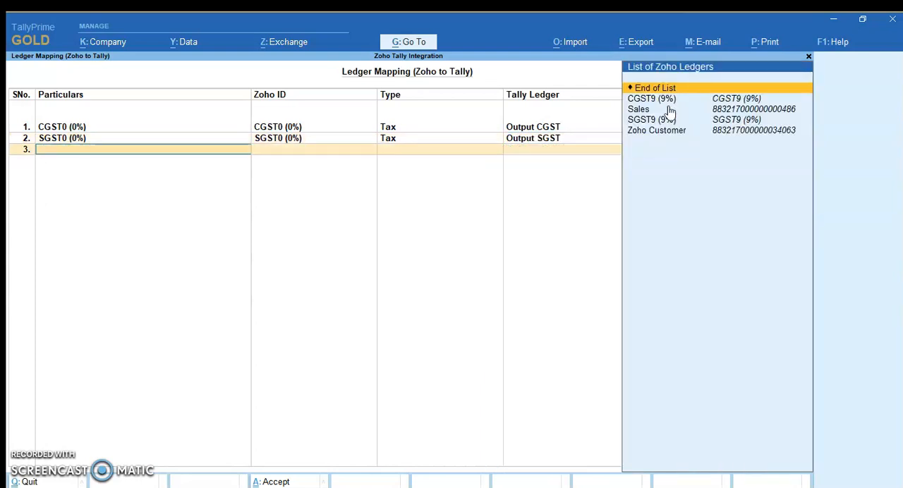
Map the Zoho tax CGST9 (9%) to the Output CGST ledger in Tally
key("Down")
key("Return")
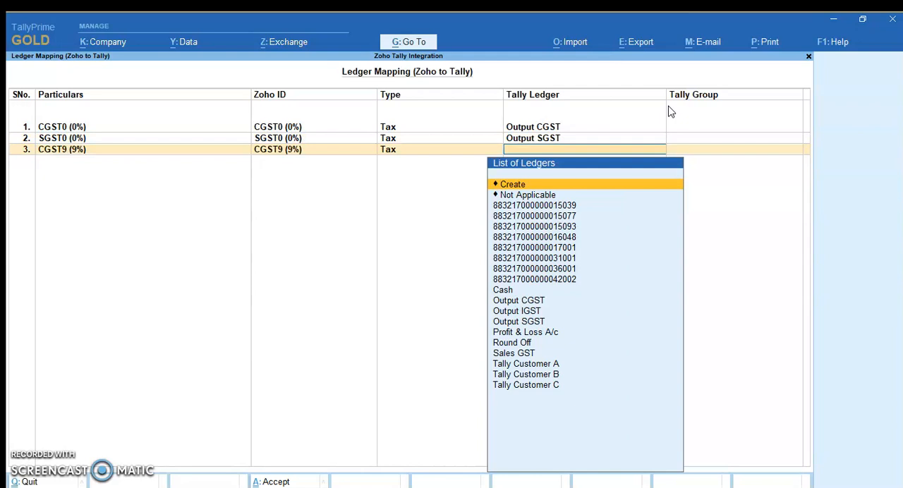
type("Cgs")
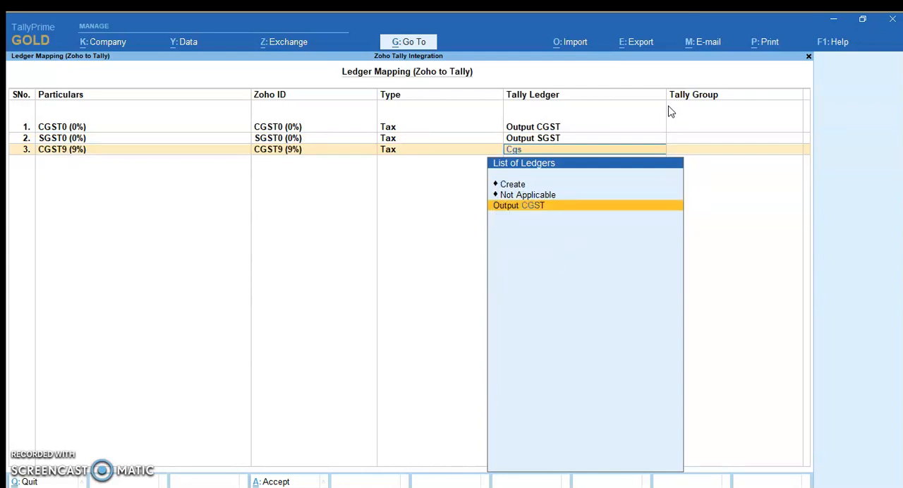
key("Return")
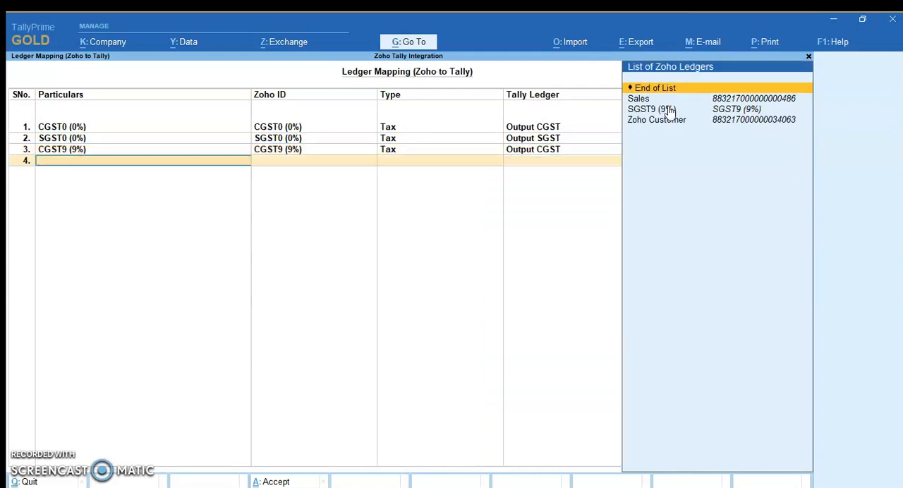
Map the Zoho tax SGST9 (9%) to the Output SGST ledger in Tally
key("Down")
key("Down")
key("Return")
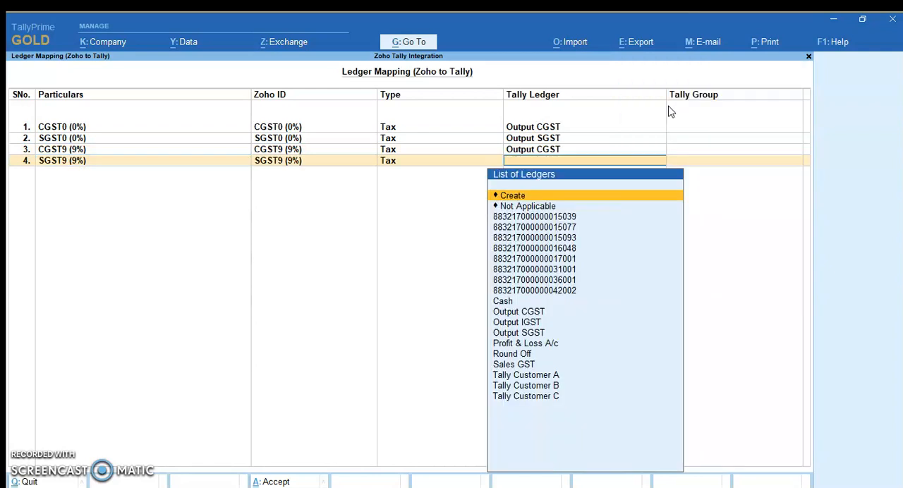
type("Sgst")
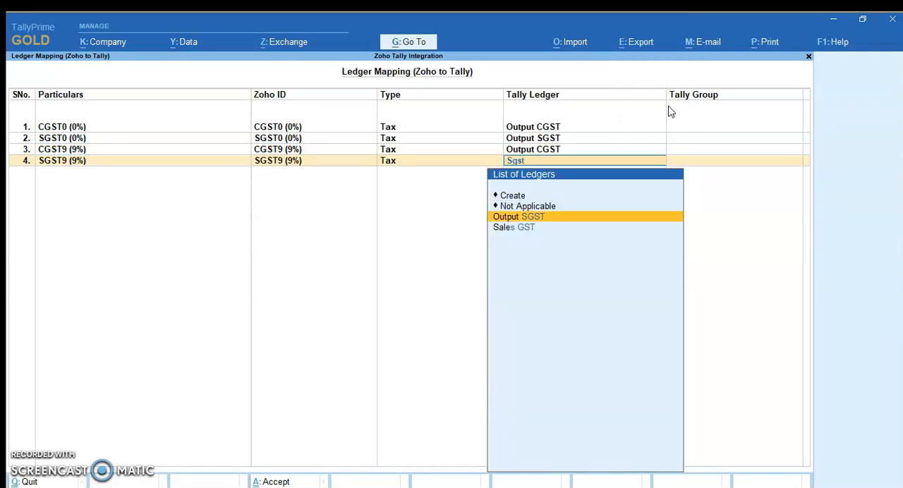
key("Return")
key("Return")
key("n")
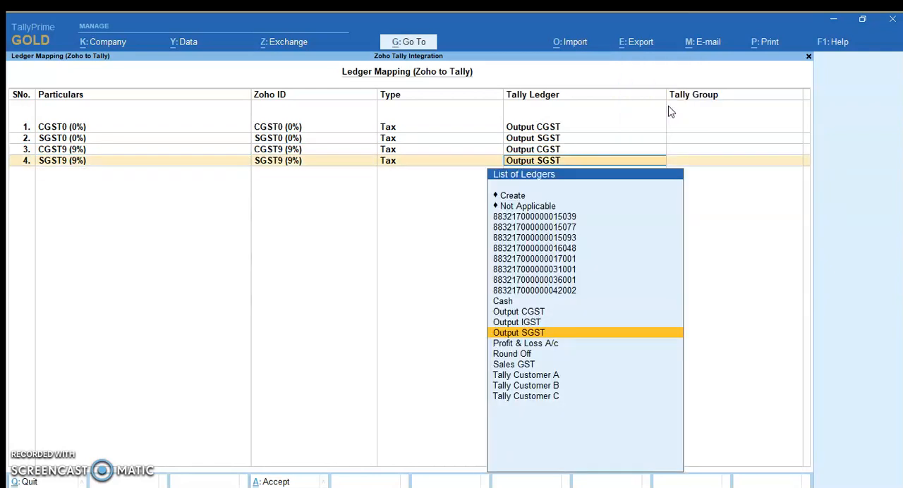
Map the Zoho Sales account to the Sales GST ledger in Tally
key("Return")
key("Down")
key("Return")
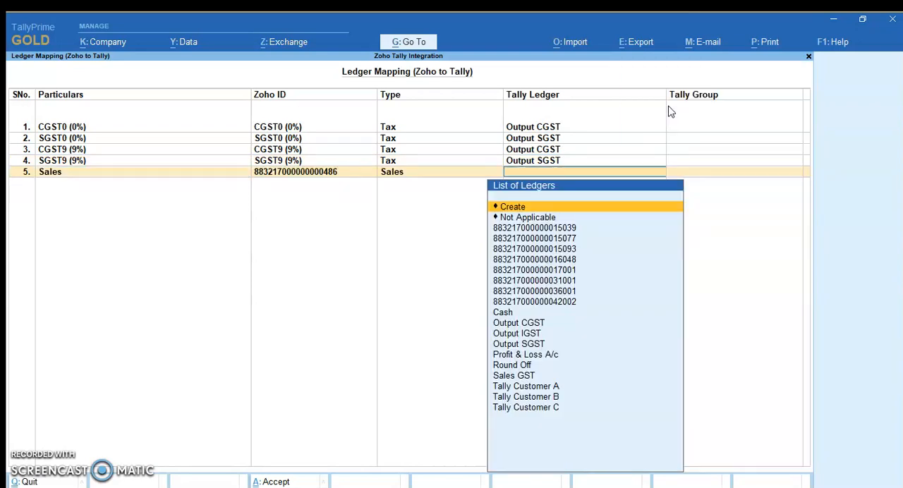
type("gst")
key("Down")
key("Down")
key("Down")
key("Down")
key("Return")
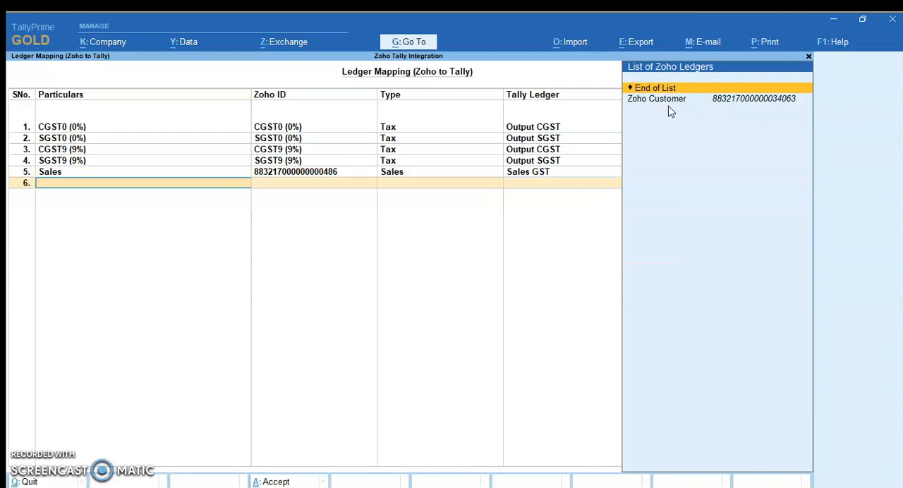
Set Zoho Customer to be created as a new Tally ledger under Sundry Debtors, and accept the ledger mapping
key("Down")
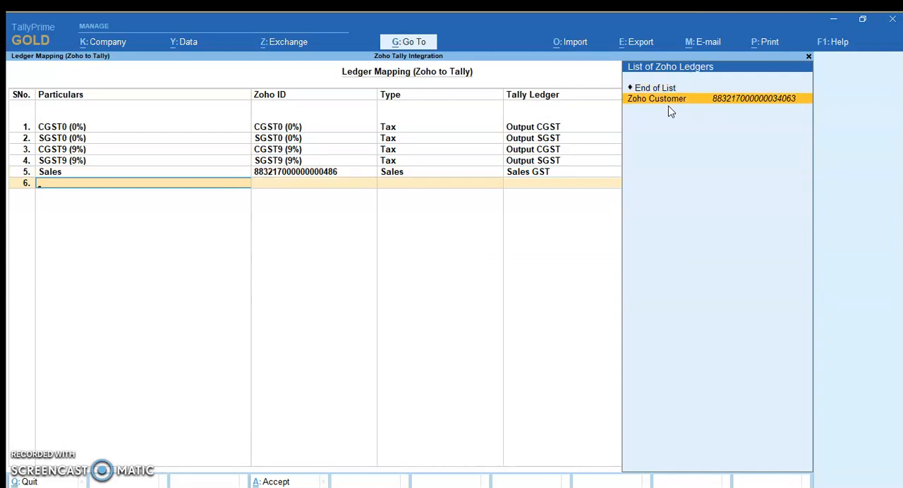
key("Return")
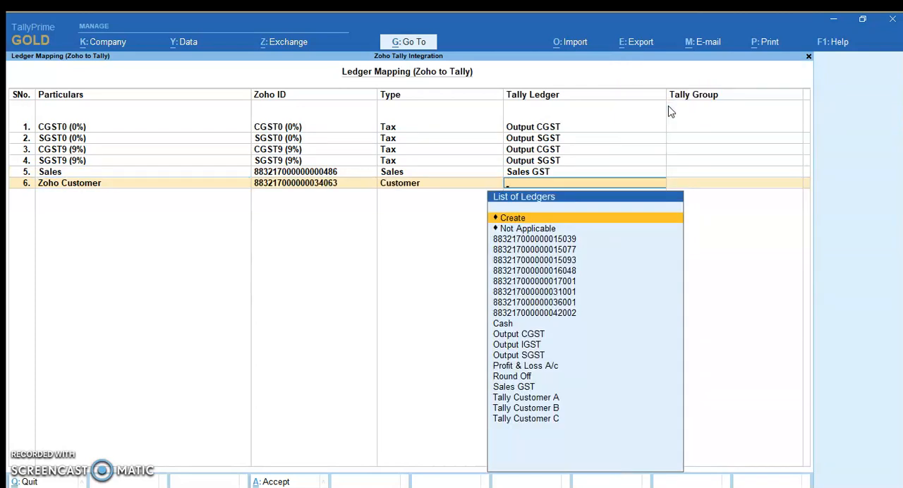
key("Return")
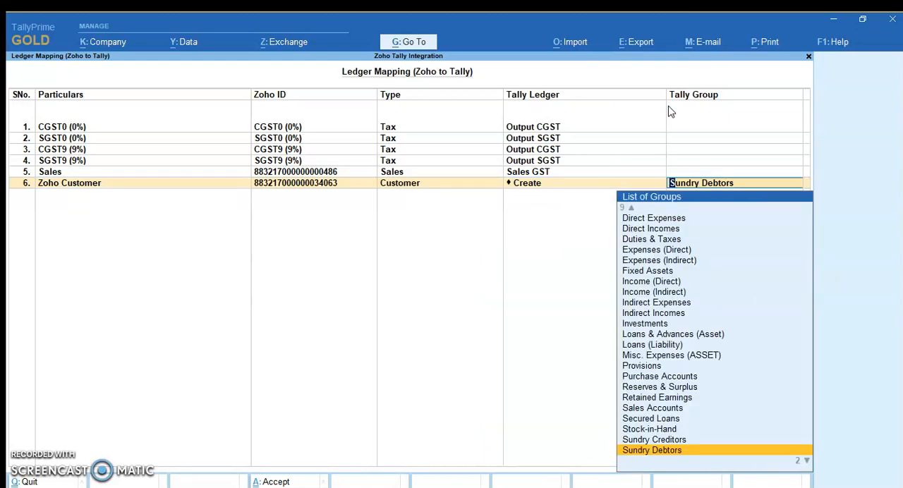
key("Return")
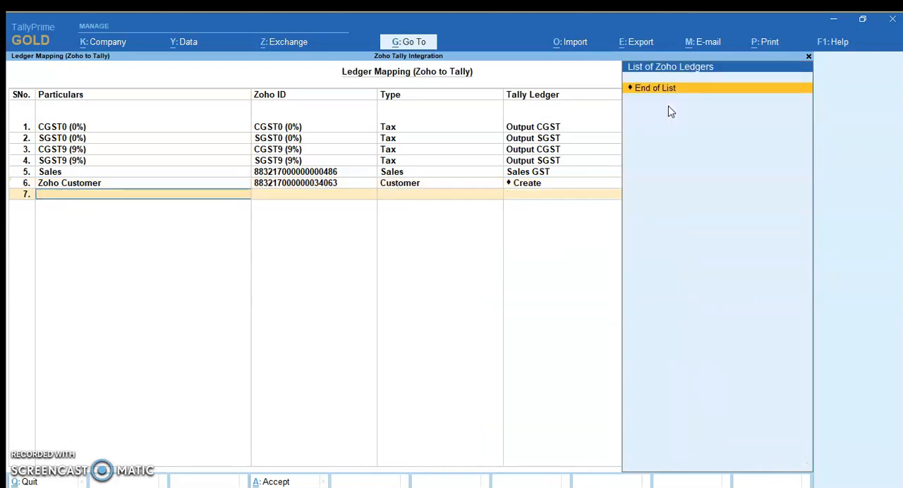
key("Return")
key("Return")
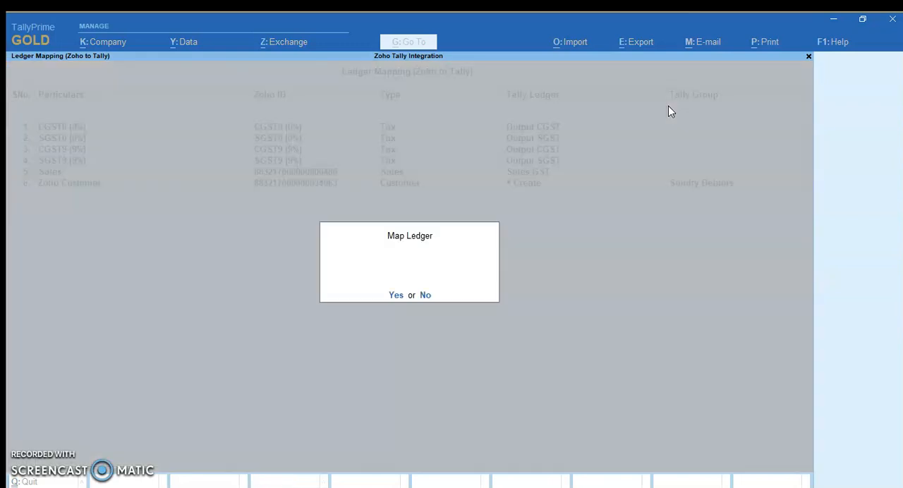
key("Return")
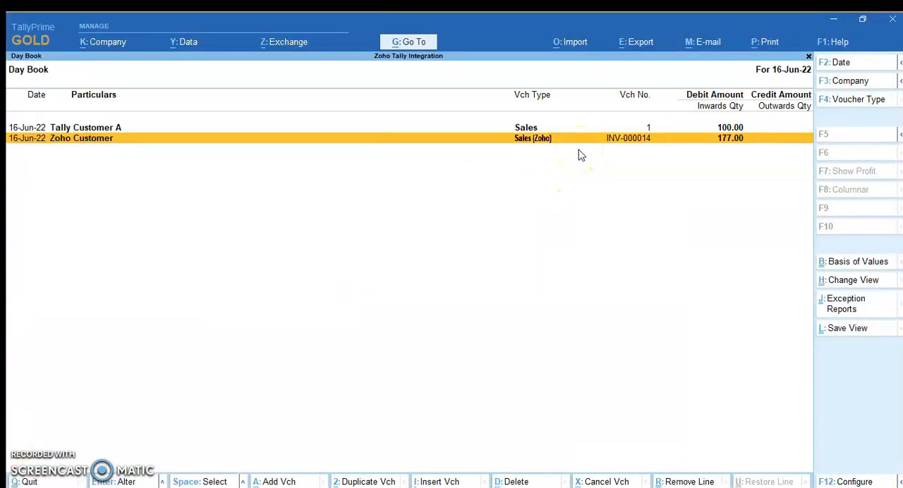
Open the imported Zoho Customer sales voucher from the Day Book, check its details, and return to the Gateway of Tally
key("Return")
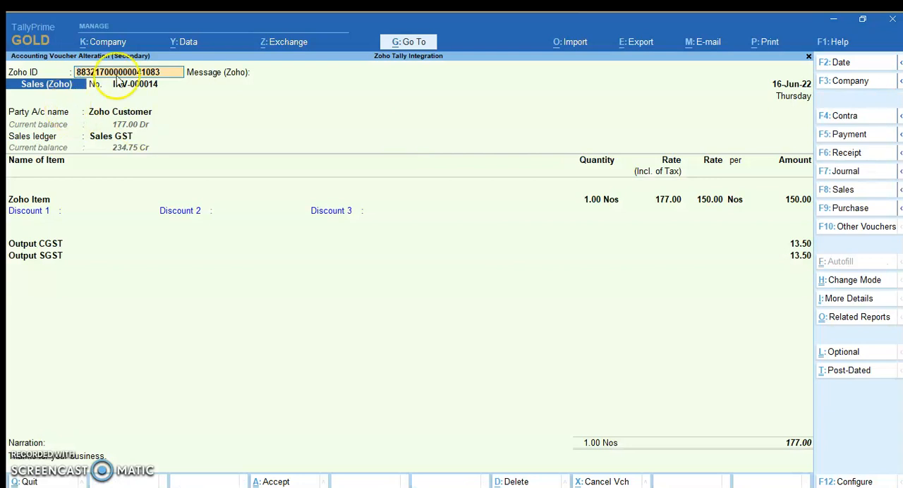
key("BackSpace")
key("ctrl+a")
key("Escape")
key("Escape")
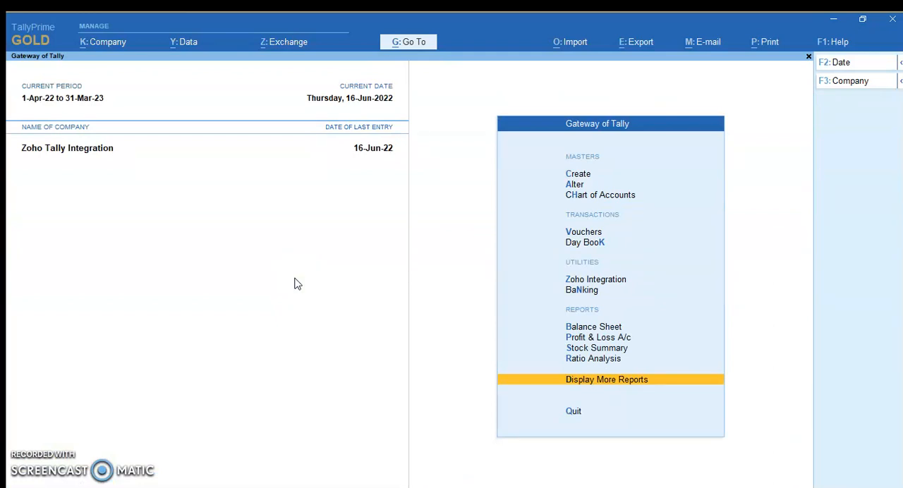
left_click(242, 307)
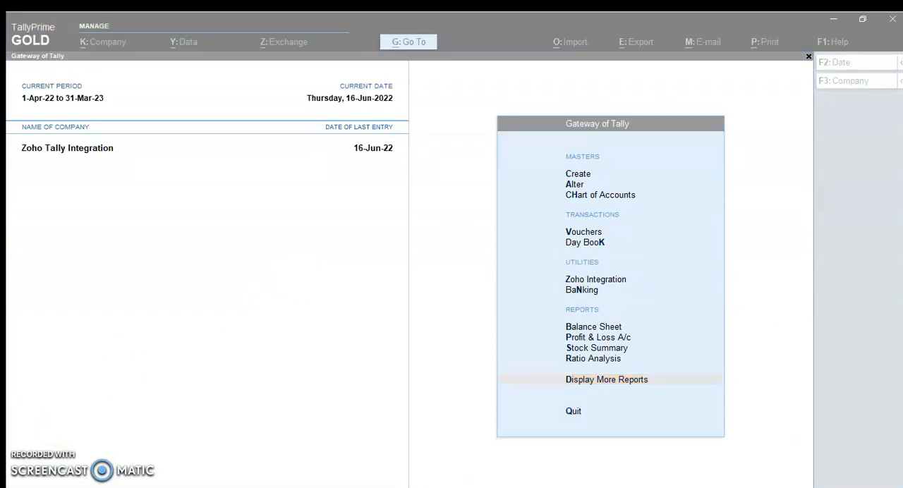